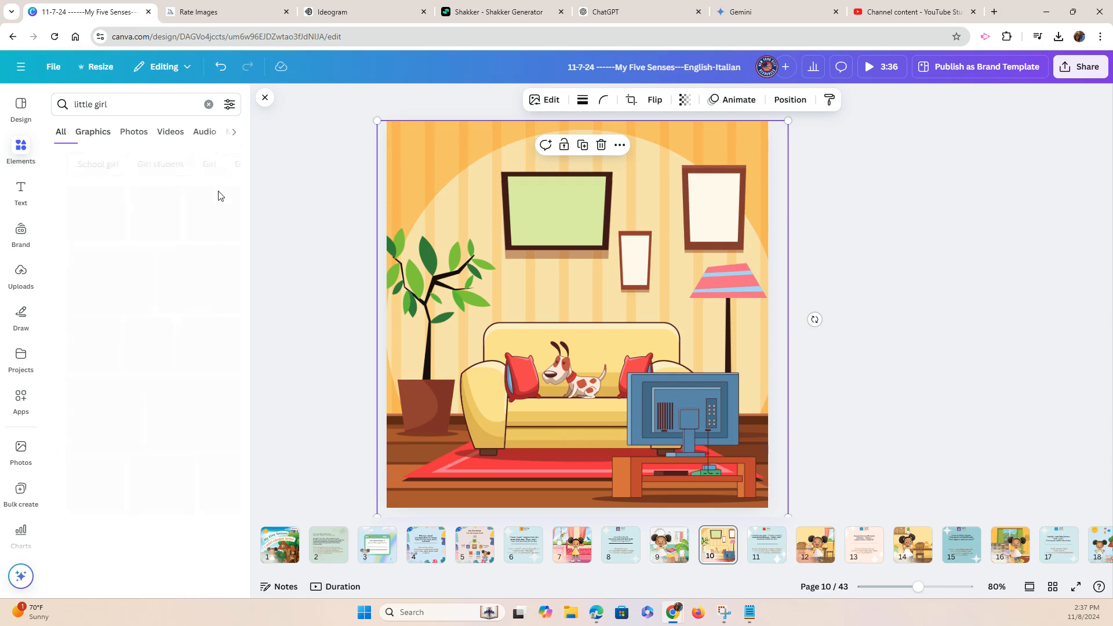
Try the little girl graphic in a green striped dress in the living-room scene on page 10, and delete it.
scroll(175, 325, down, 5)
scroll(174, 325, down, 2)
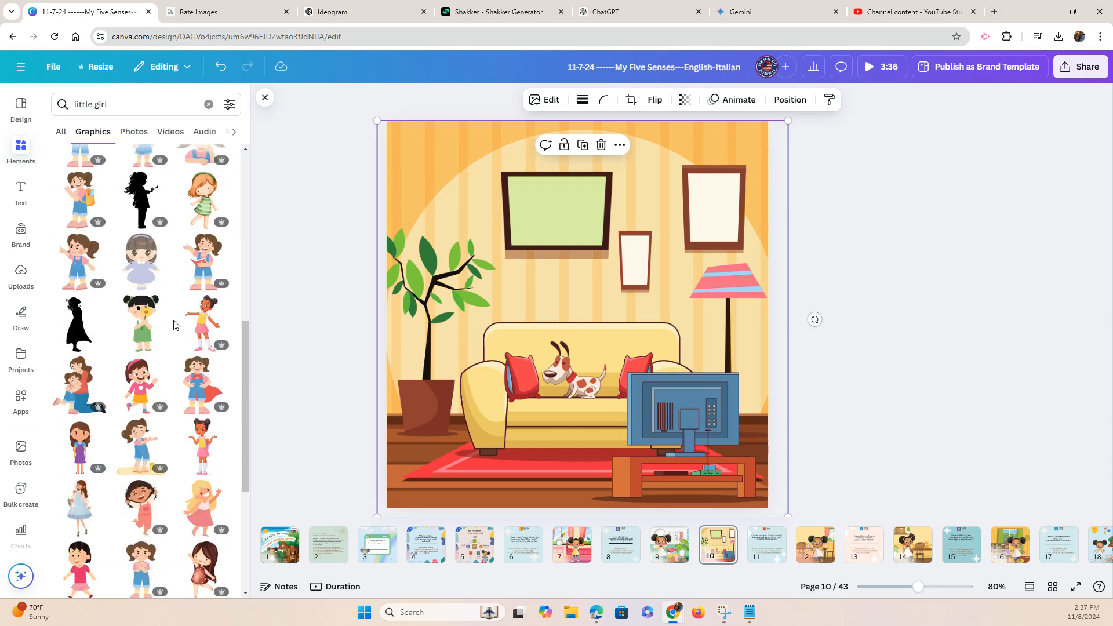
click(199, 193)
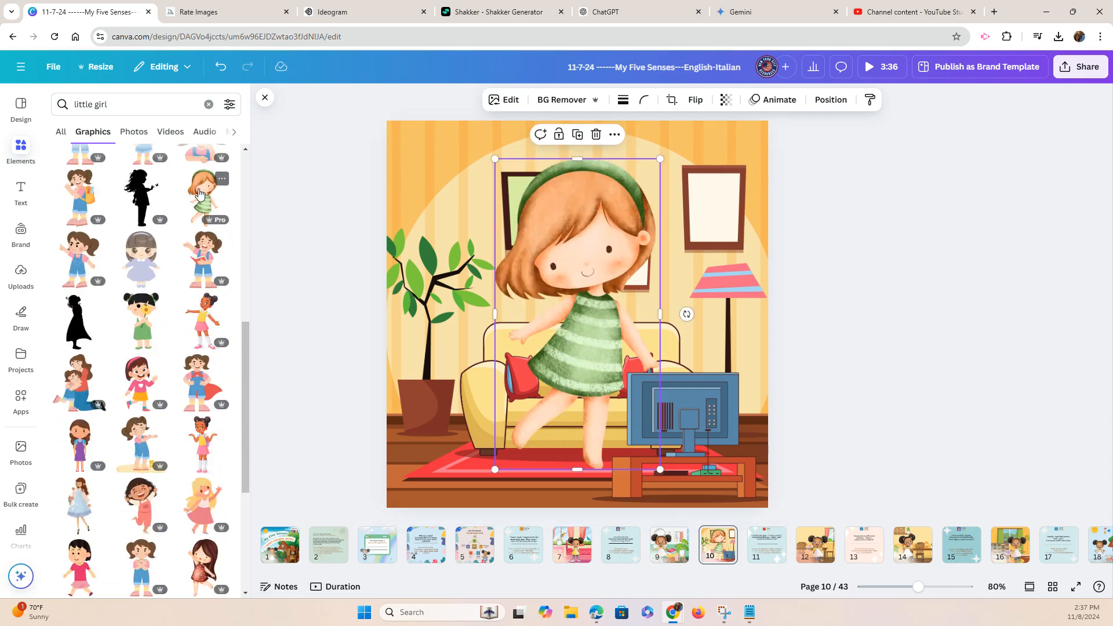
drag(515, 246, 478, 274)
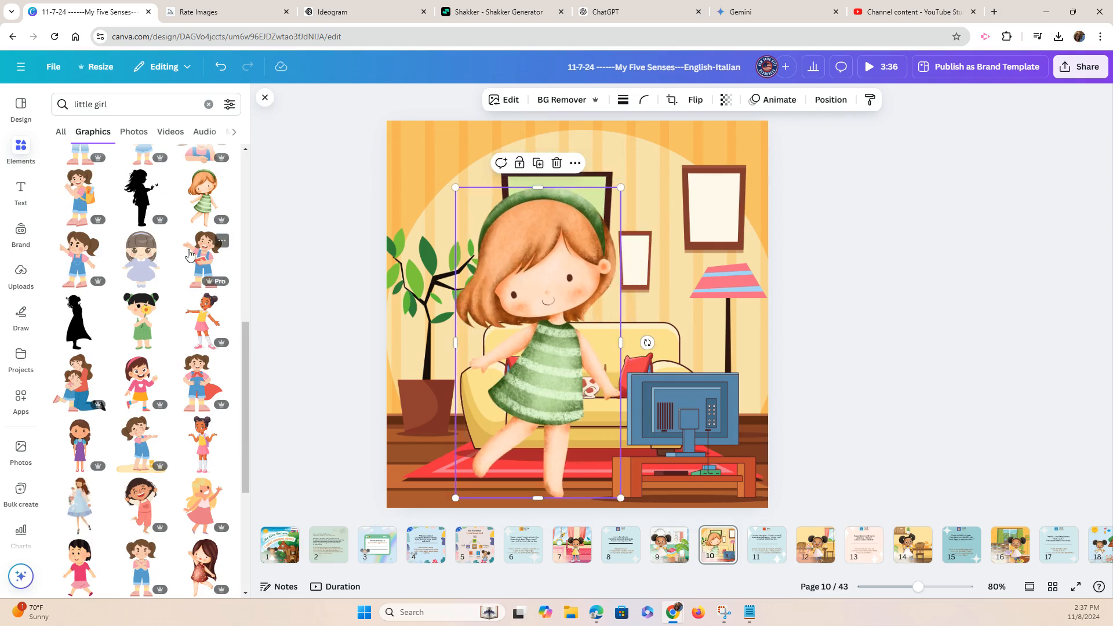
drag(605, 276, 561, 255)
key(Delete)
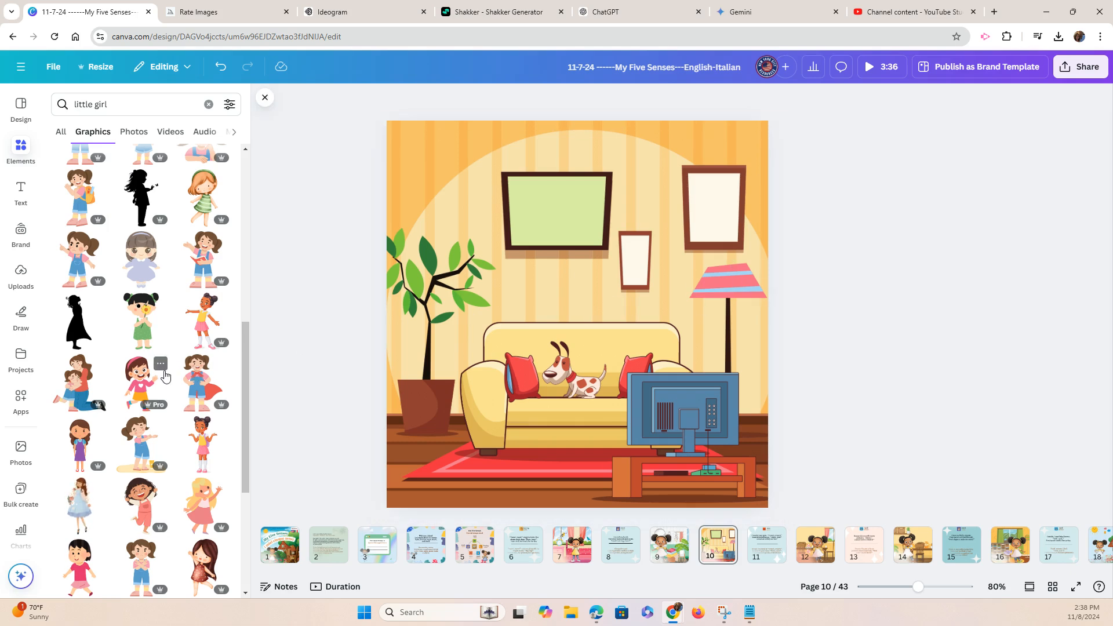
Switch to Ideogram and to Shakker to look at the web addresses of both image generators.
click(353, 12)
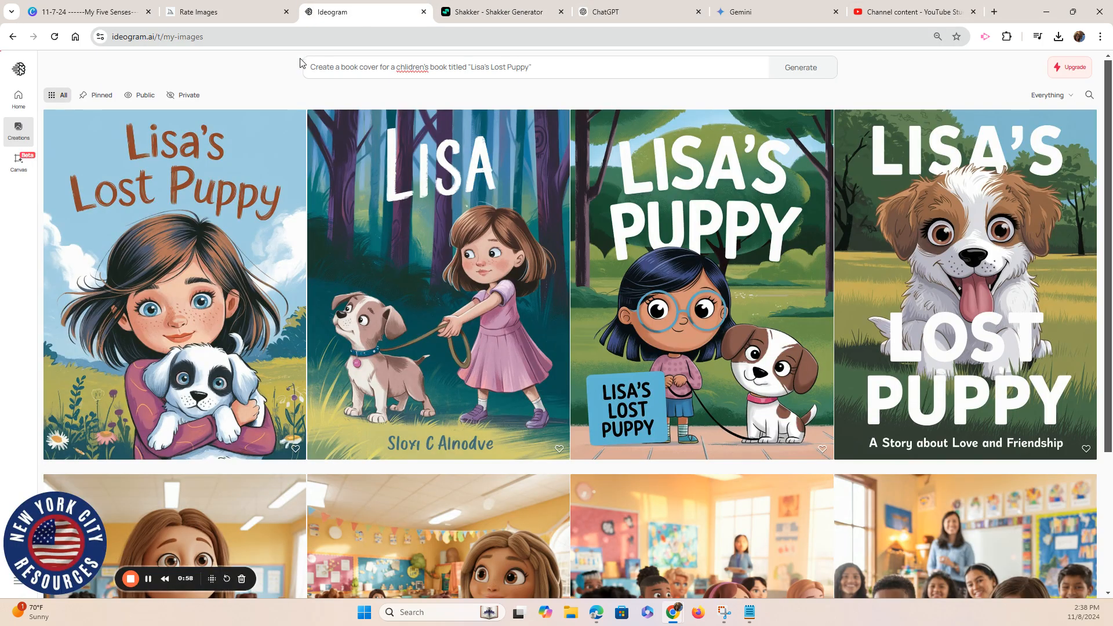
click(220, 36)
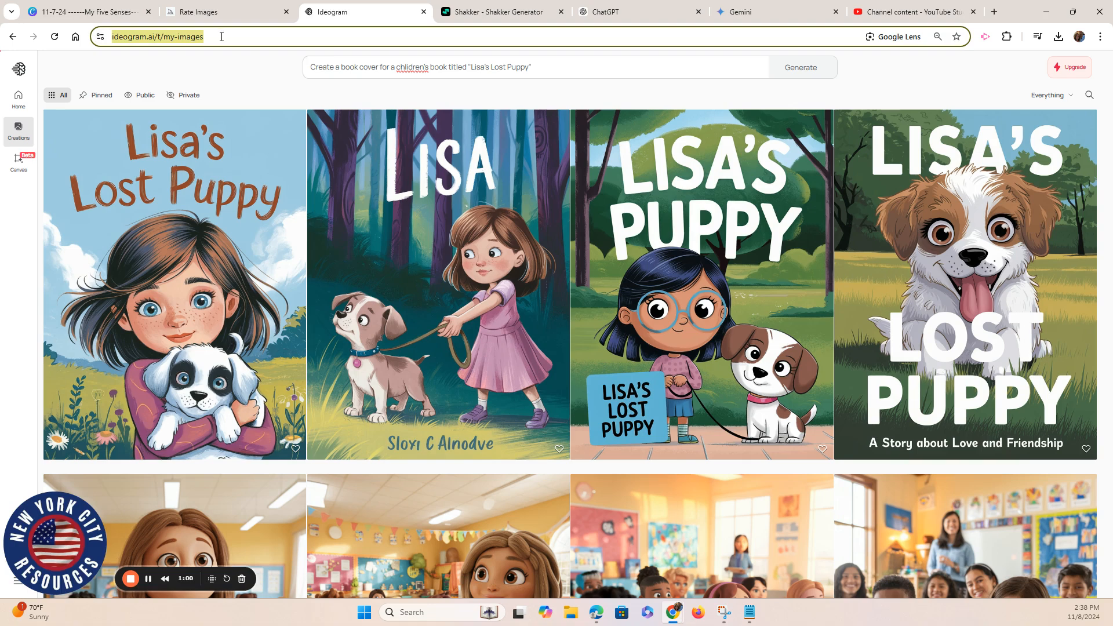
click(493, 20)
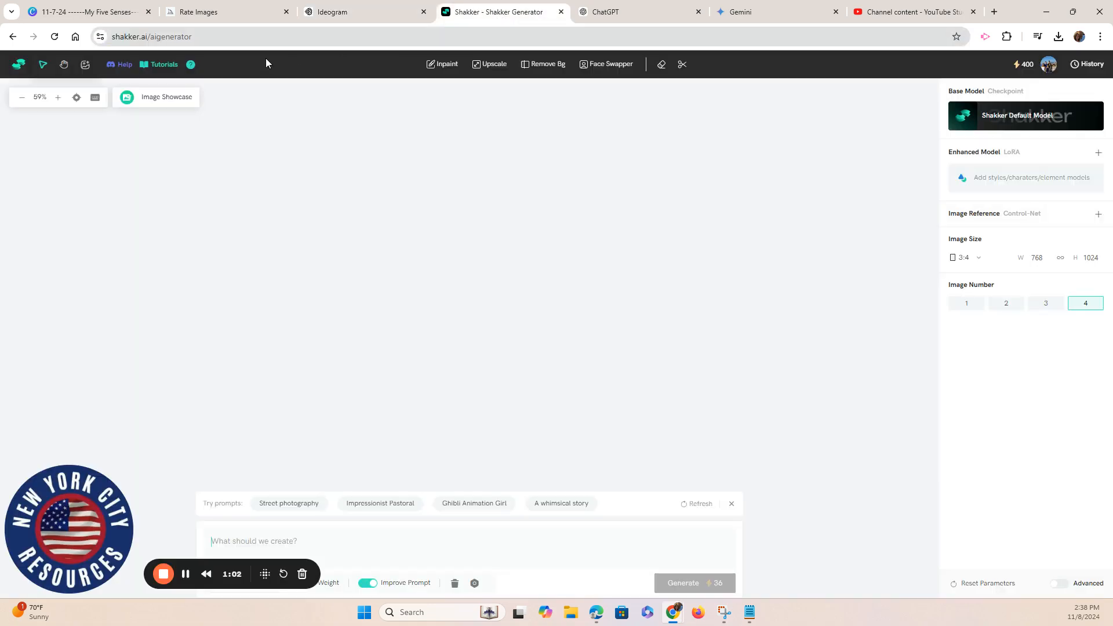
click(226, 37)
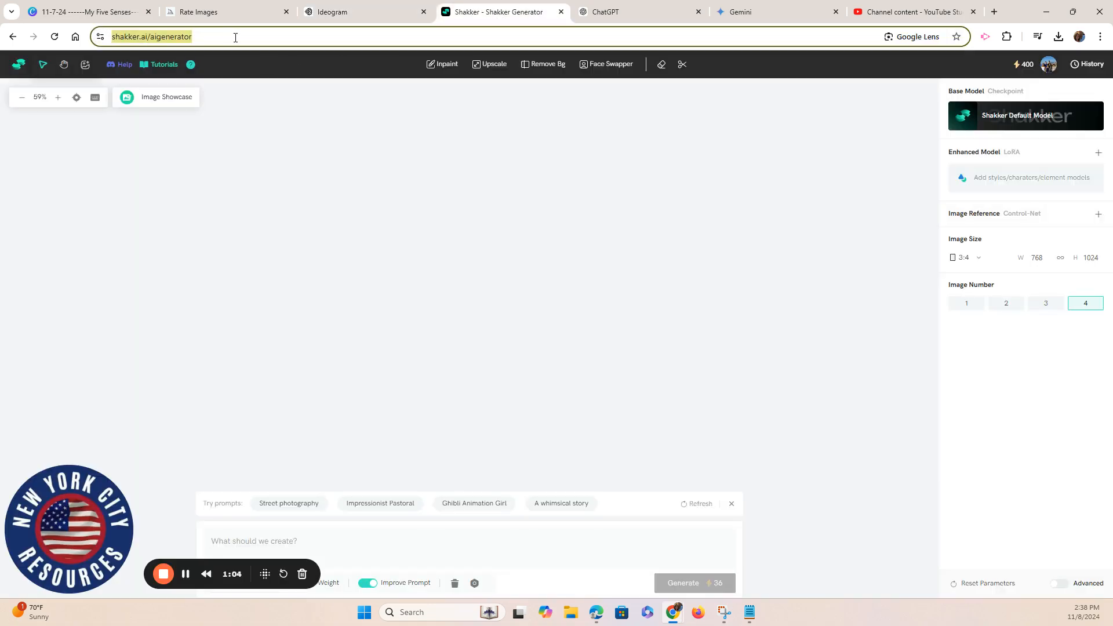
click(236, 37)
Return to Ideogram and review the book cover prompt, its generation settings and the previously created images.
click(354, 15)
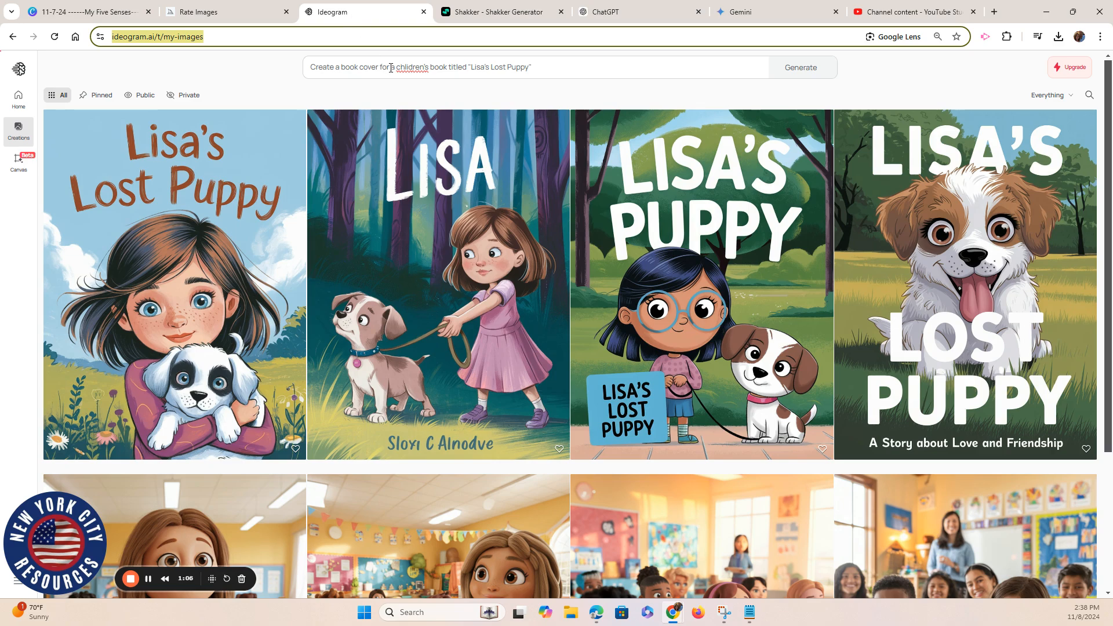
click(481, 67)
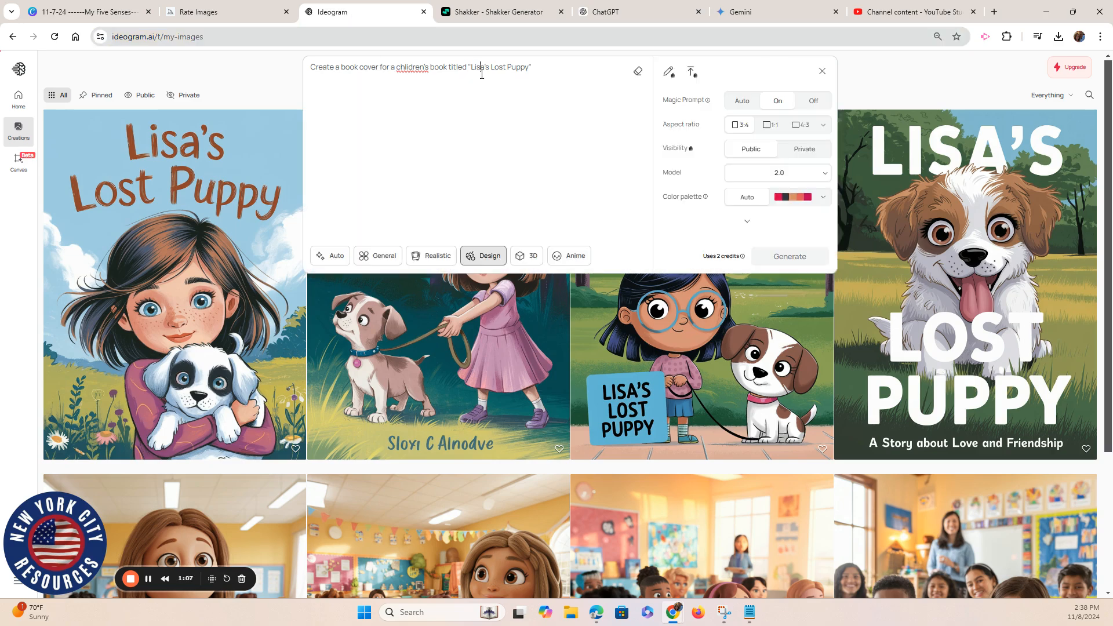
click(270, 74)
scroll(406, 232, down, 3)
scroll(522, 249, up, 3)
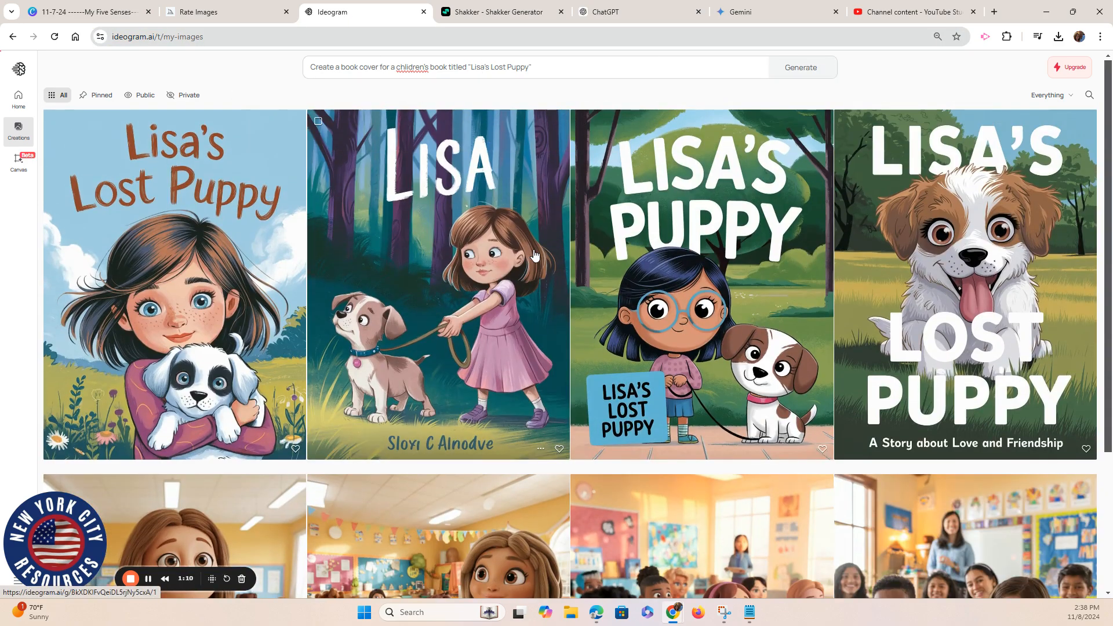
scroll(490, 305, down, 3)
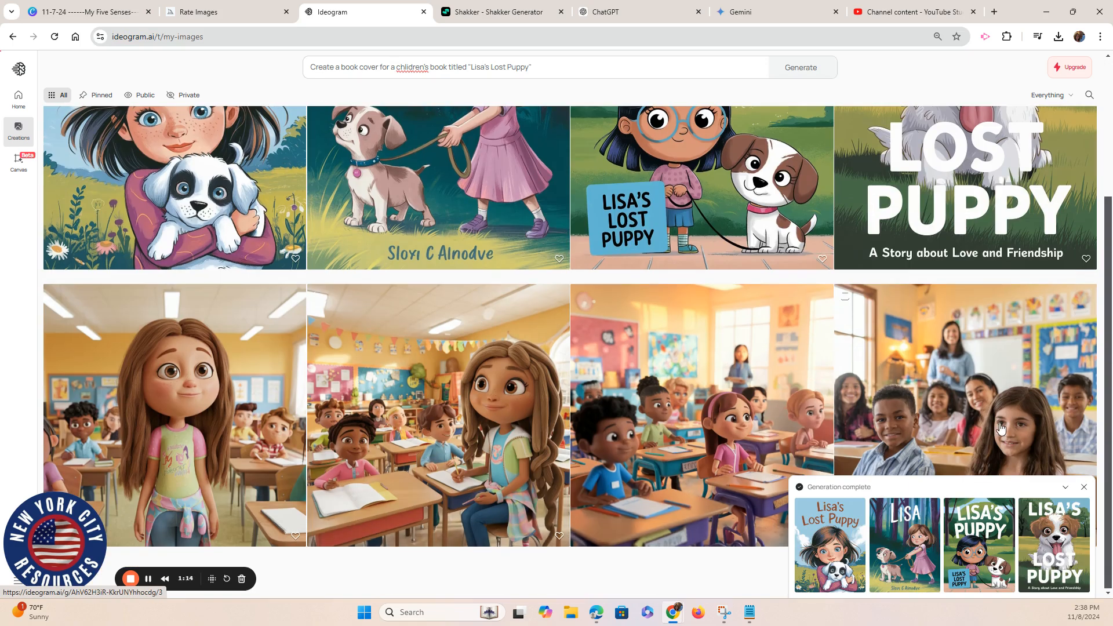
Switch to ChatGPT and review the earlier request for a children's book prompt about a little girl.
mouse_move(621, 16)
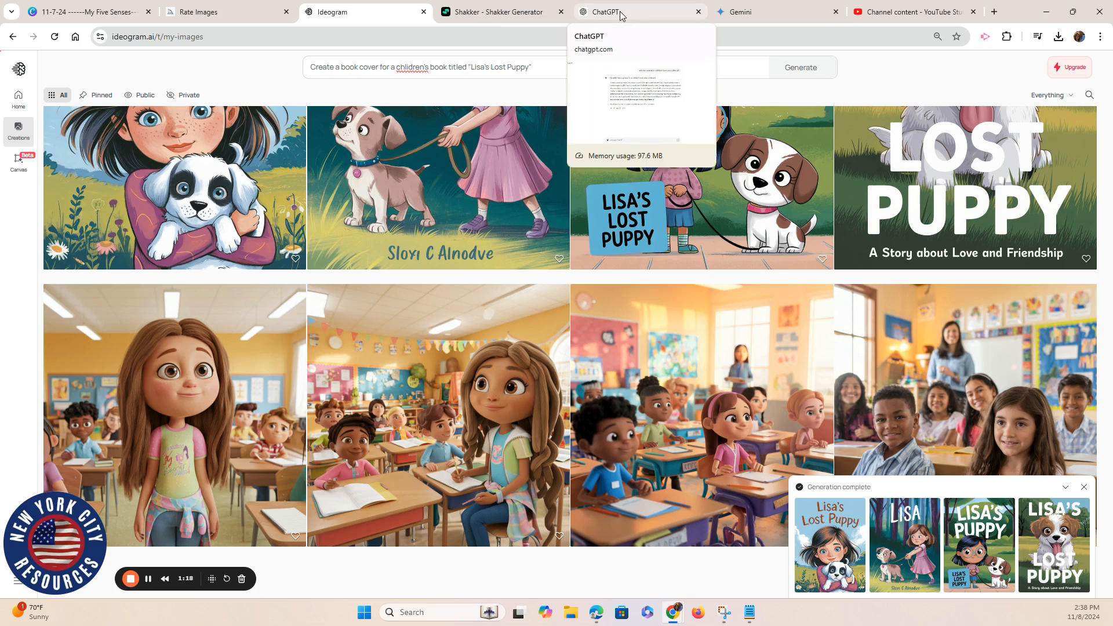
click(621, 16)
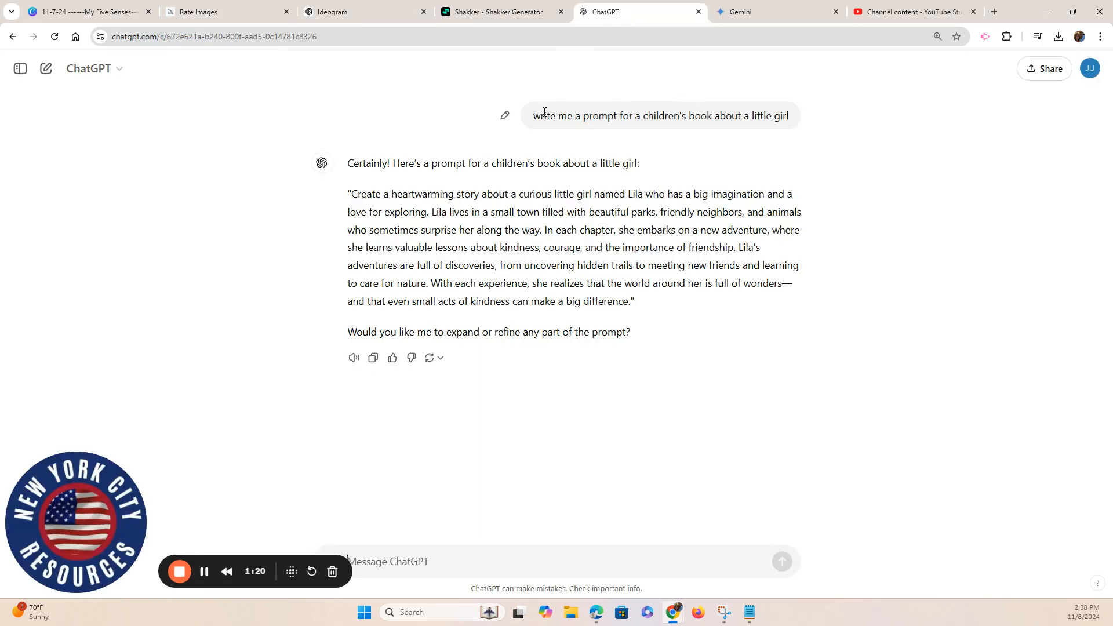
drag(534, 117, 799, 118)
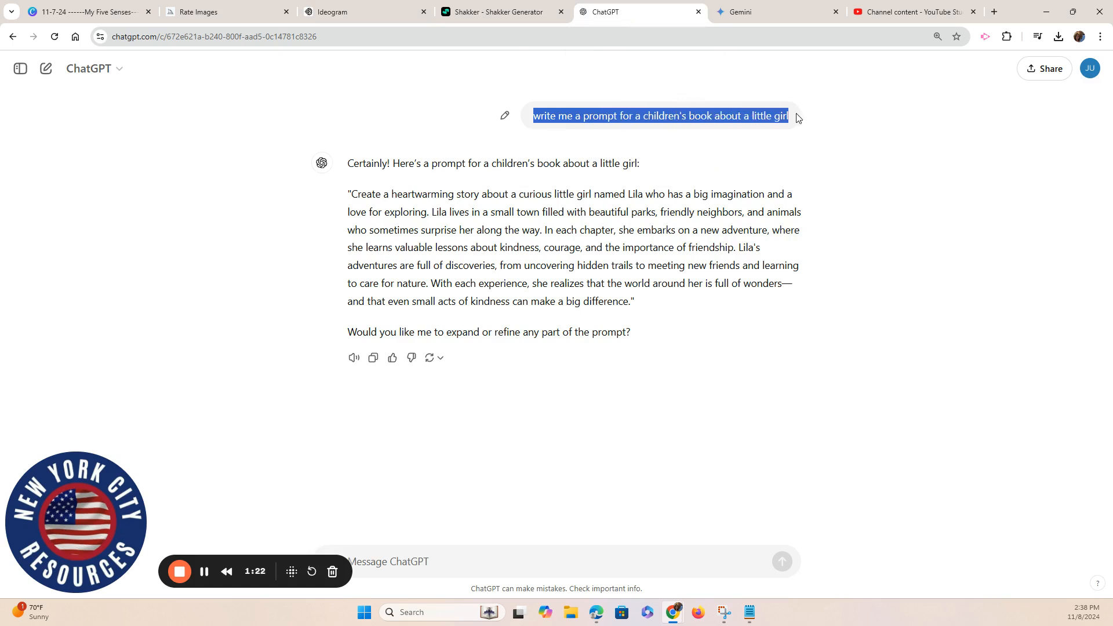
click(414, 562)
drag(607, 117, 790, 118)
click(561, 131)
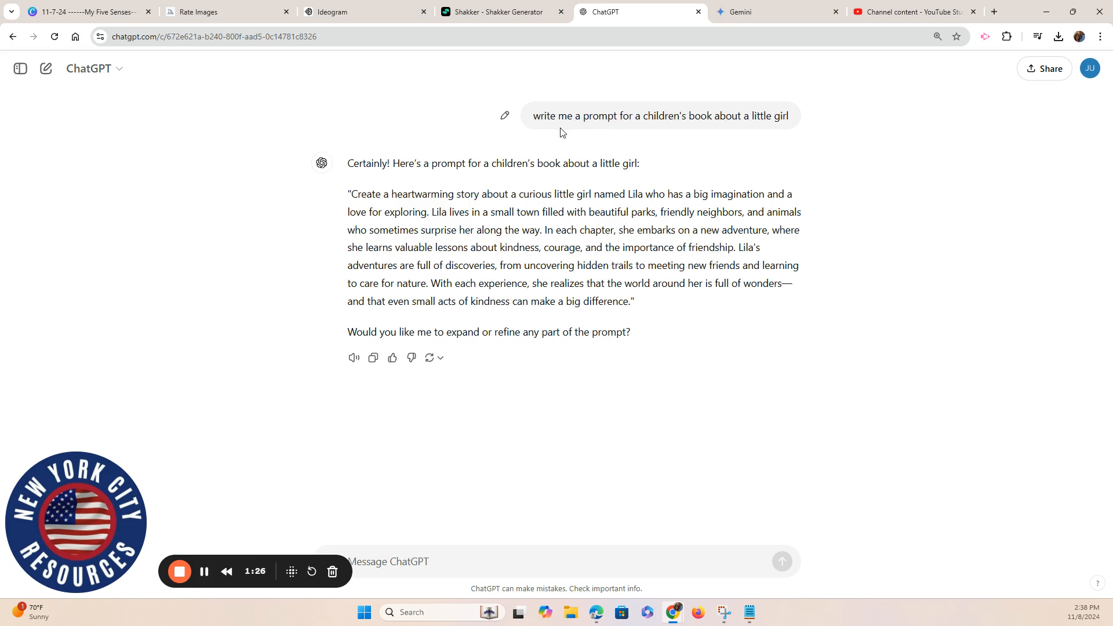
Copy the earlier request "write me a prompt for a children's book about a little girl" into a new message.
drag(534, 119, 790, 116)
key(ctrl+c)
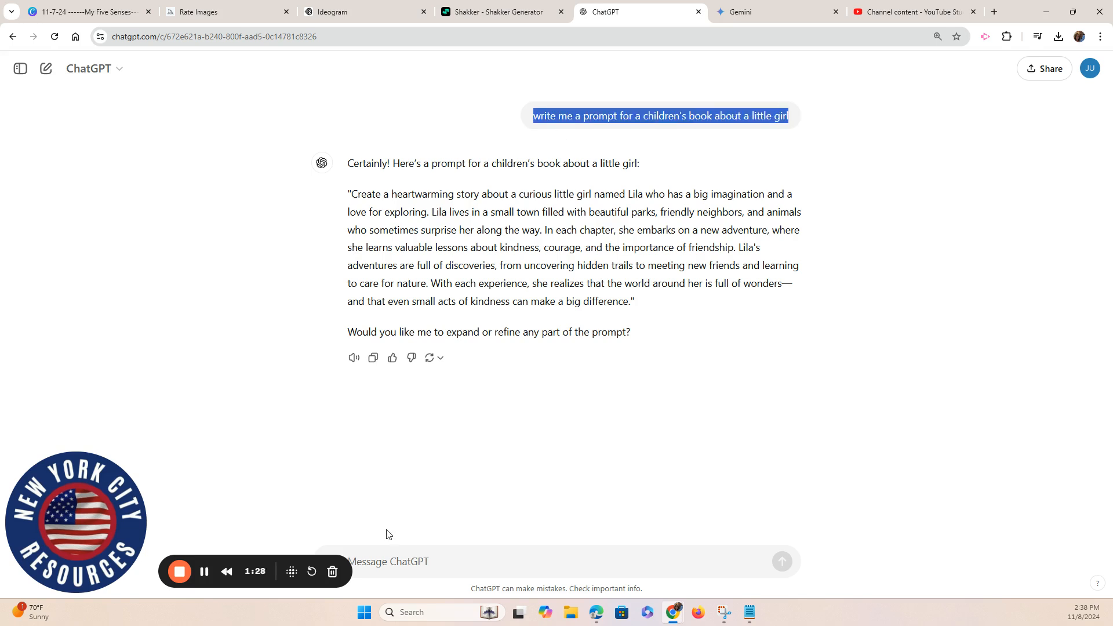
click(386, 558)
key(ctrl+v)
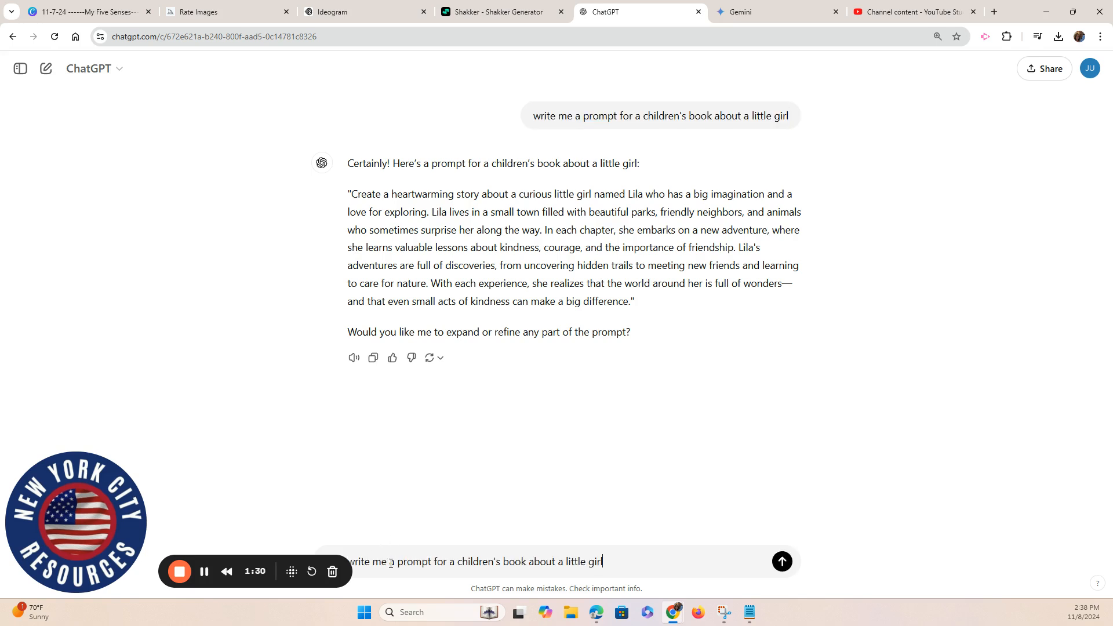
Extend the message with "with long brown hair and brown eyes who is wearing a yellow dress, red boots and a green jacket." and send it.
text(with long brown hair and bro)
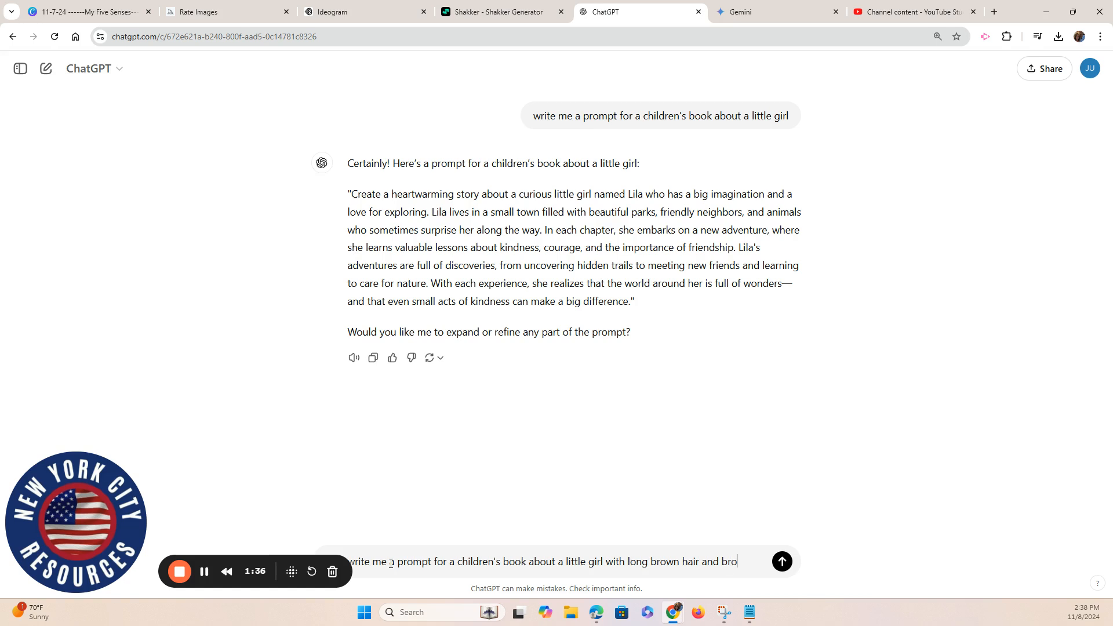
text(wn eyes who is wearinga)
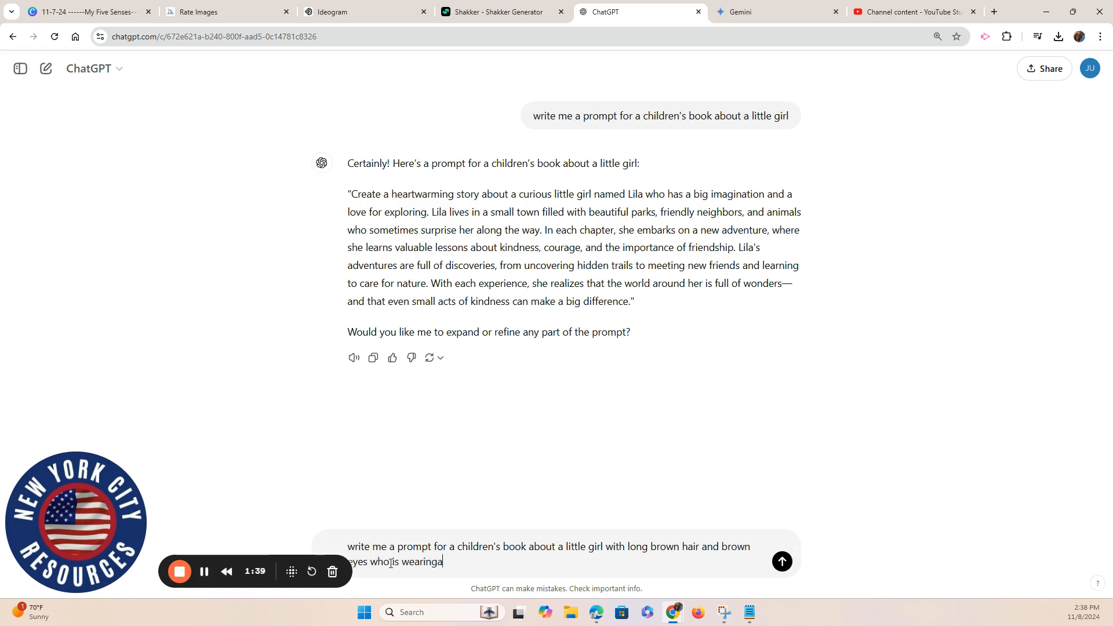
key(BackSpace)
text(a yellow dress, red boots and a)
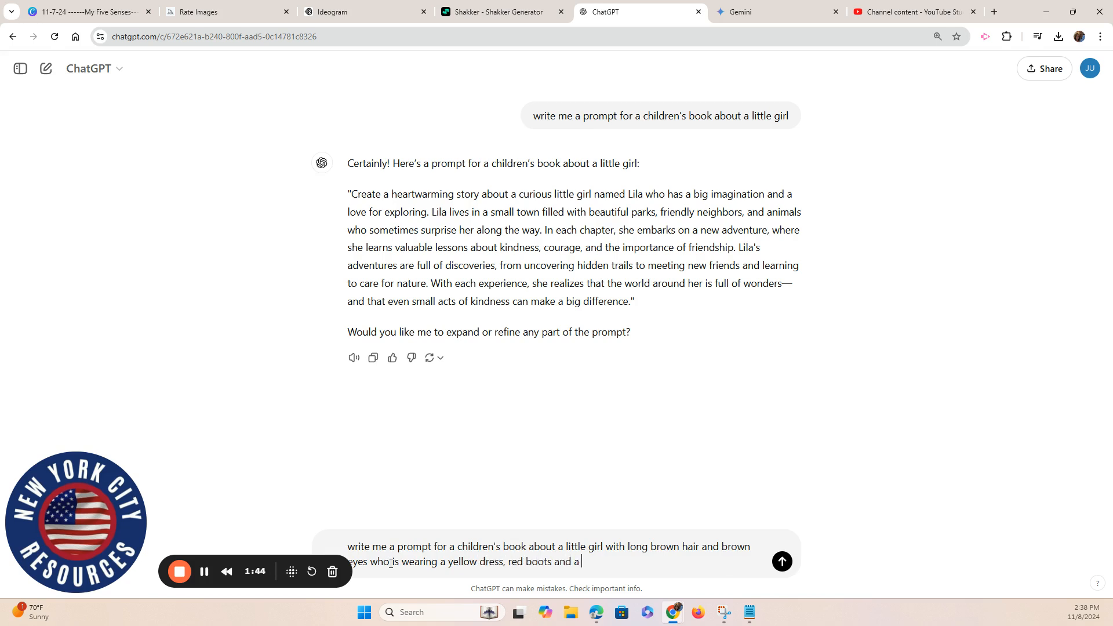
text(ket.)
key(Return)
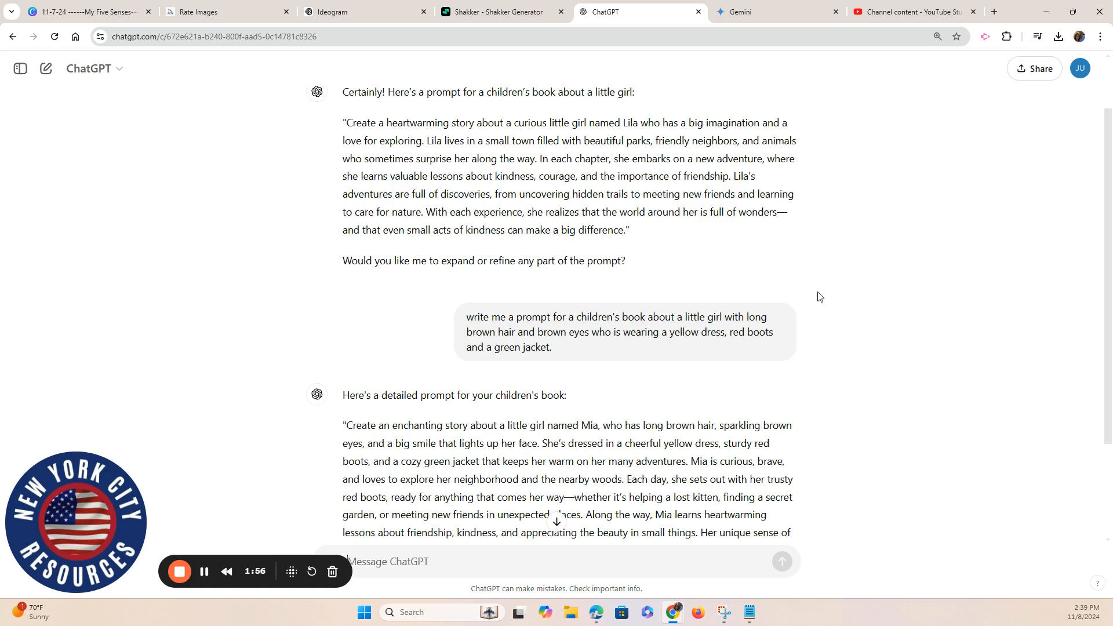
Copy the full text of the newly generated story prompt, without its quotation marks.
scroll(820, 296, down, 3)
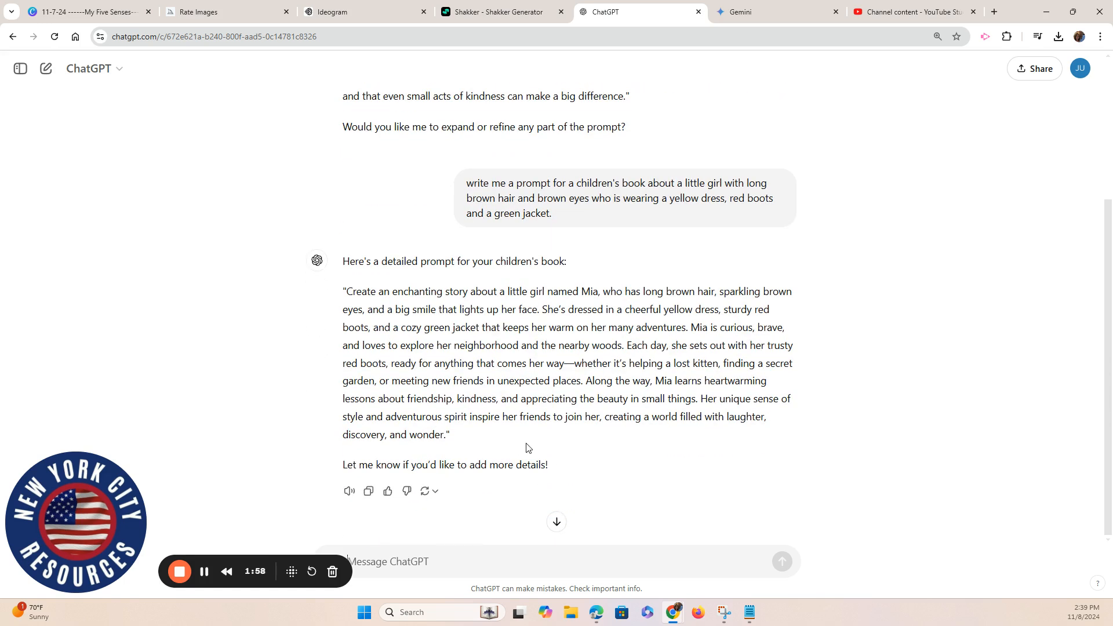
drag(348, 293, 447, 435)
key(ctrl+c)
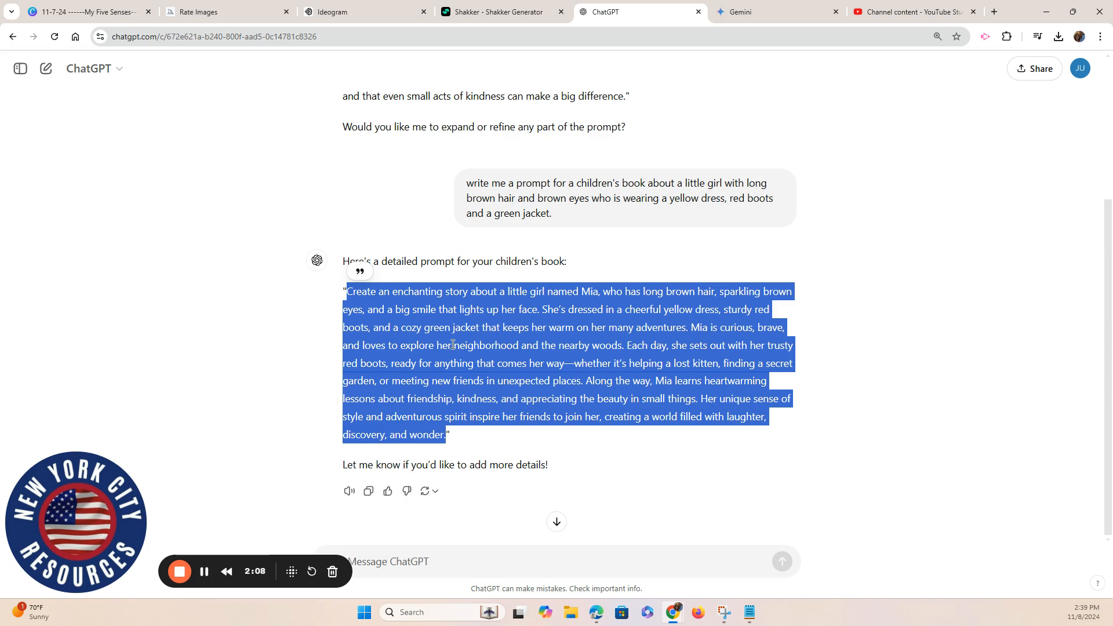
Switch to Ideogram, replace the book cover prompt with the copied story prompt, and set the style to Realistic.
click(374, 12)
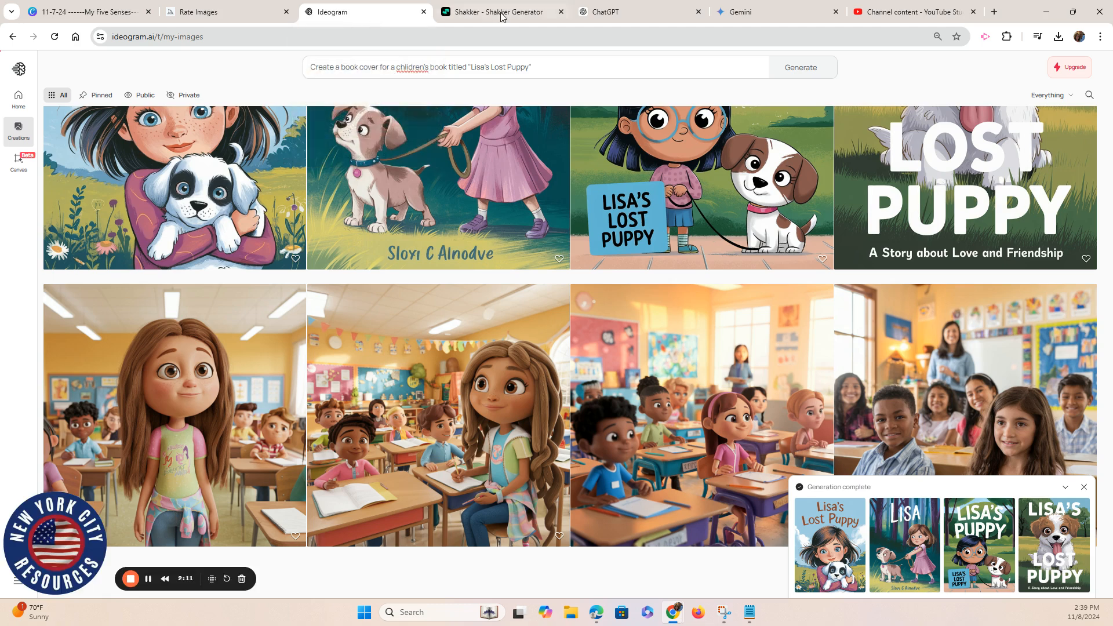
click(423, 65)
key(ctrl+a)
key(ctrl+v)
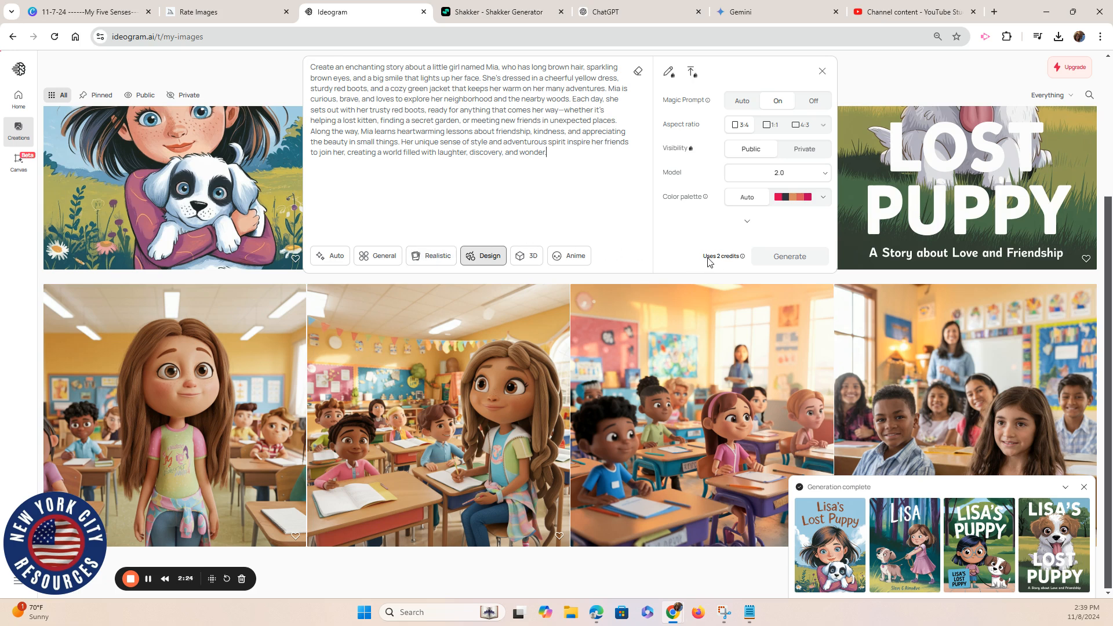
mouse_move(742, 258)
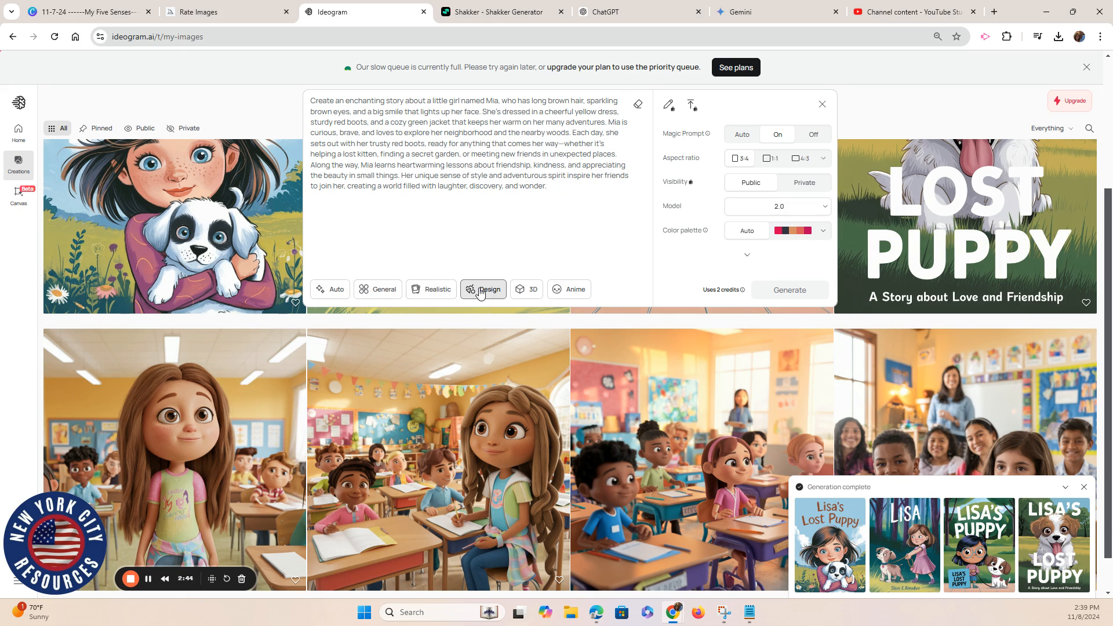
click(436, 290)
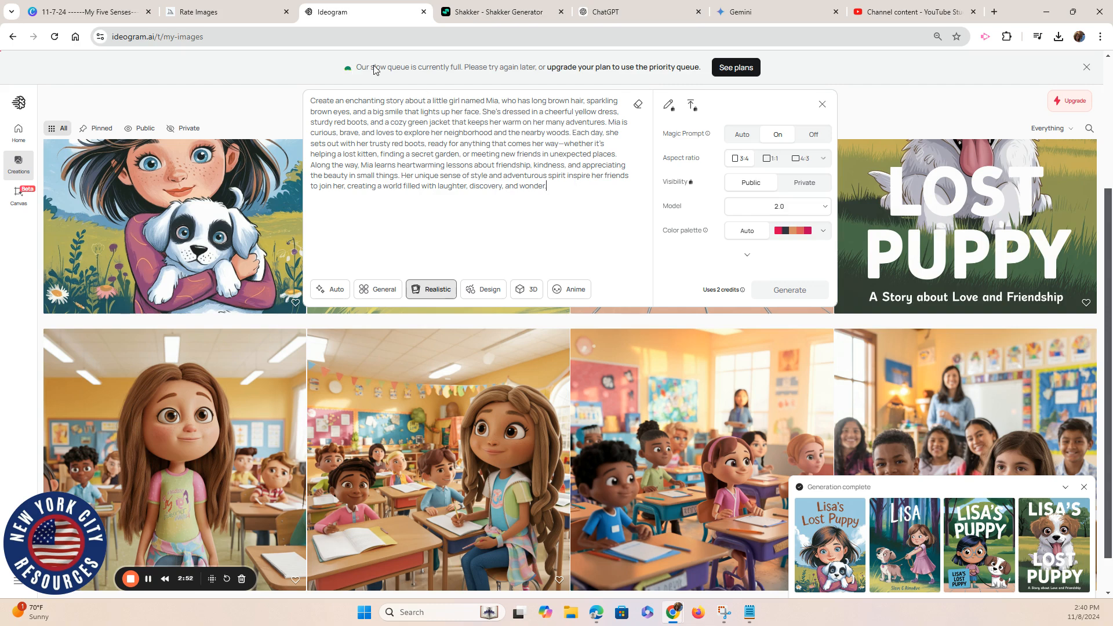
Reuse the same story prompt in Shakker's image generator and generate four 3:4 images from it.
key(ctrl+a)
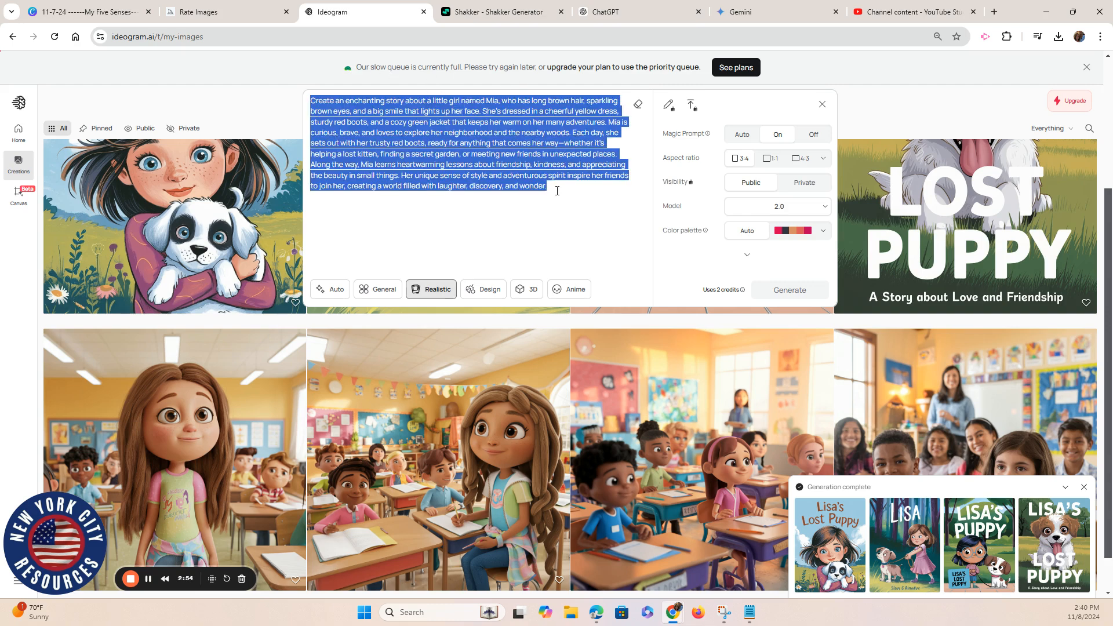
click(239, 104)
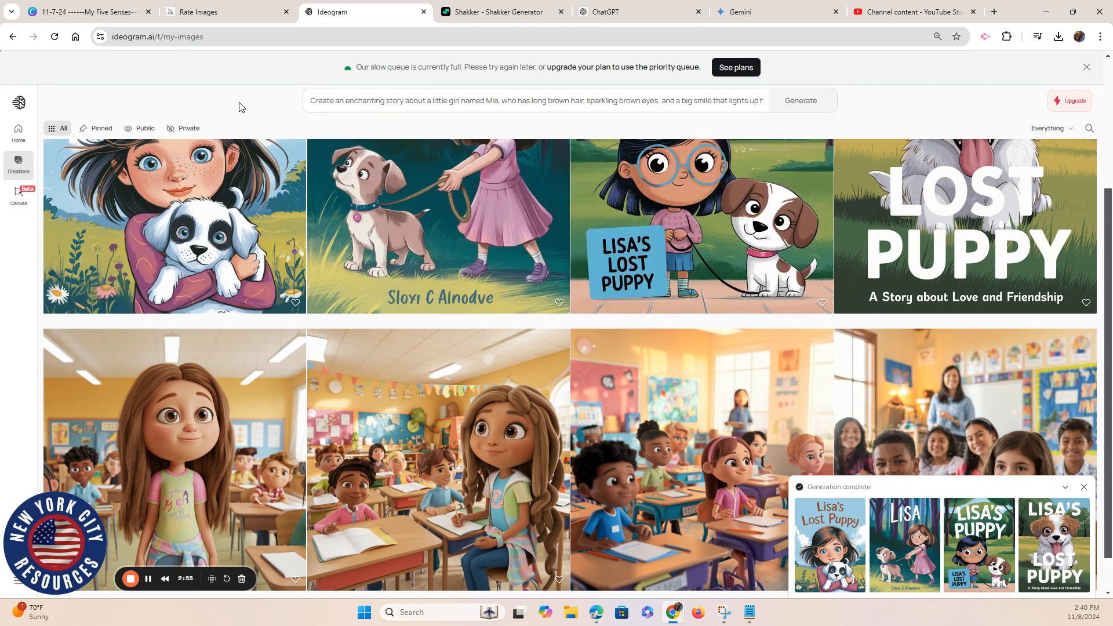
click(495, 14)
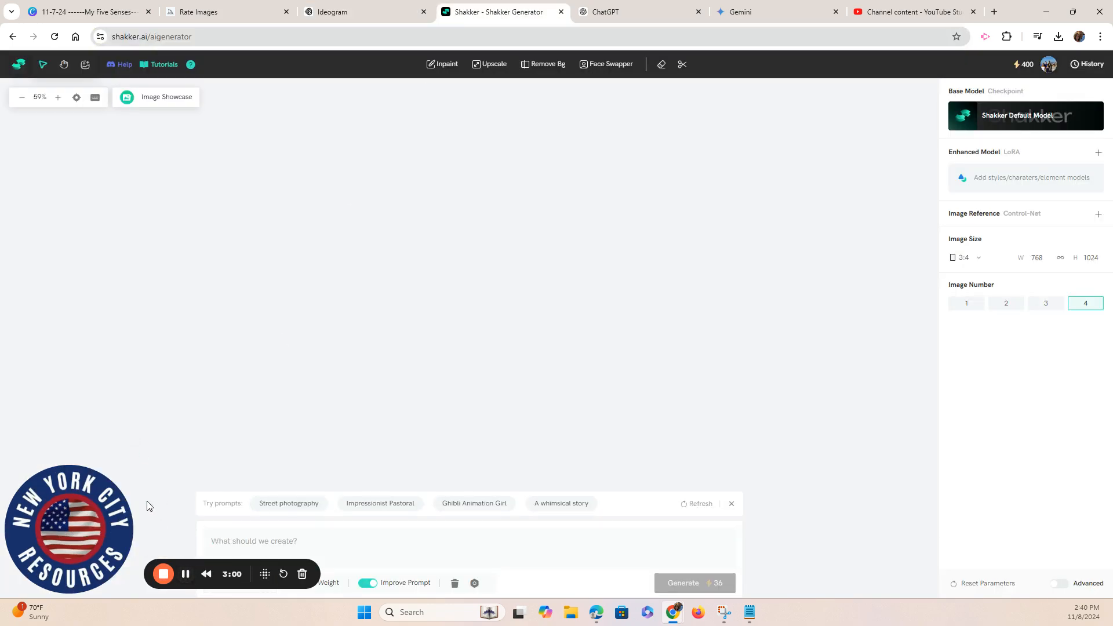
click(248, 536)
key(ctrl+v)
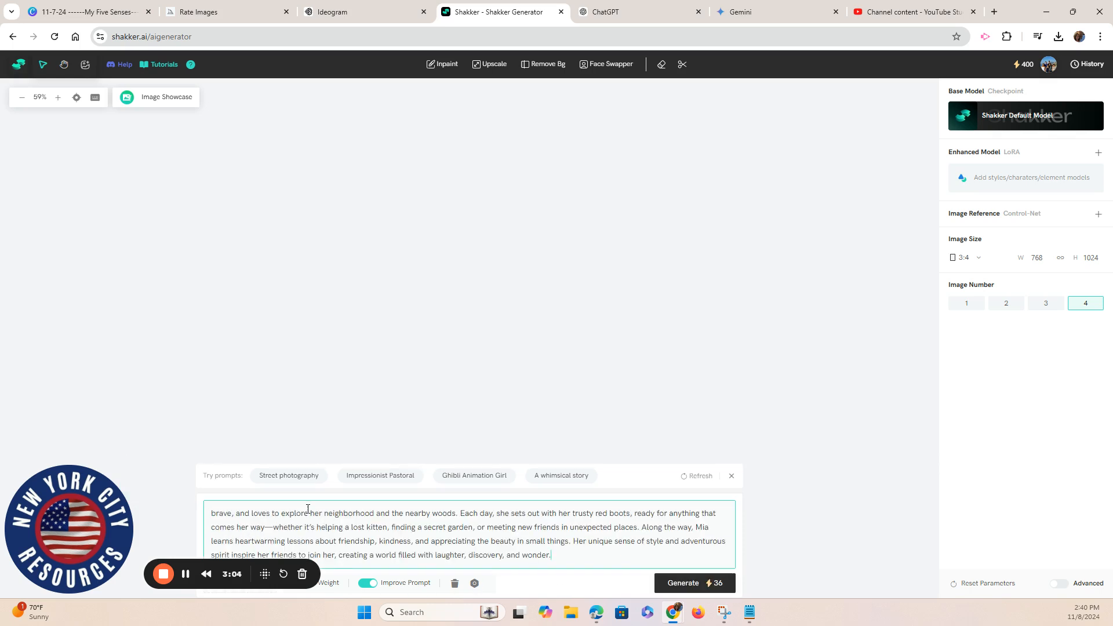
click(682, 583)
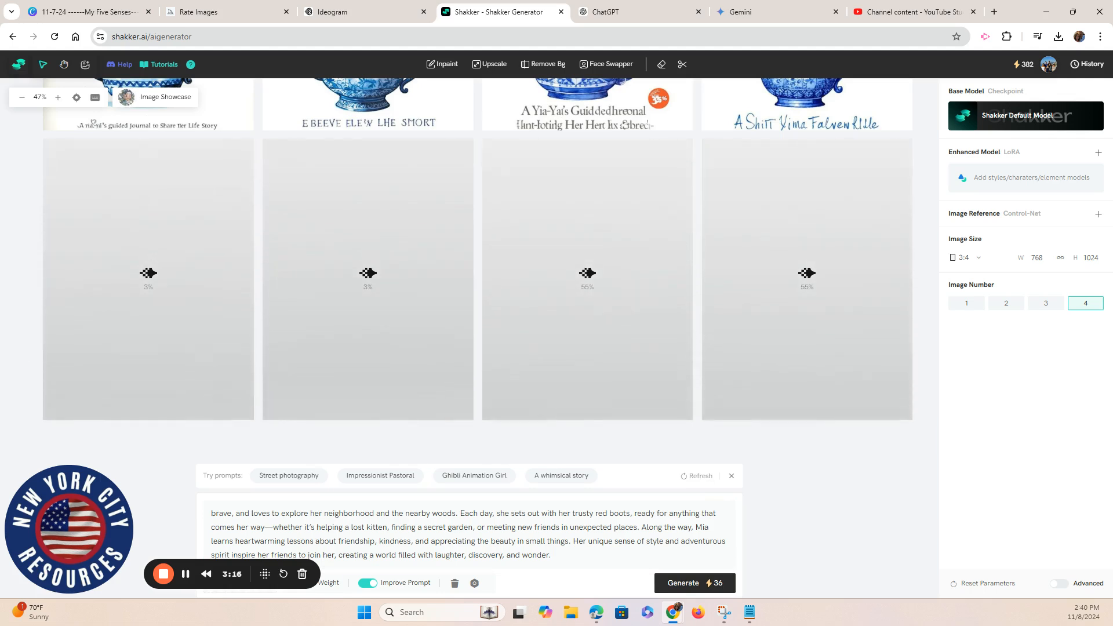
Check the available image size ratios without changing the selection, and view the generated images.
click(979, 262)
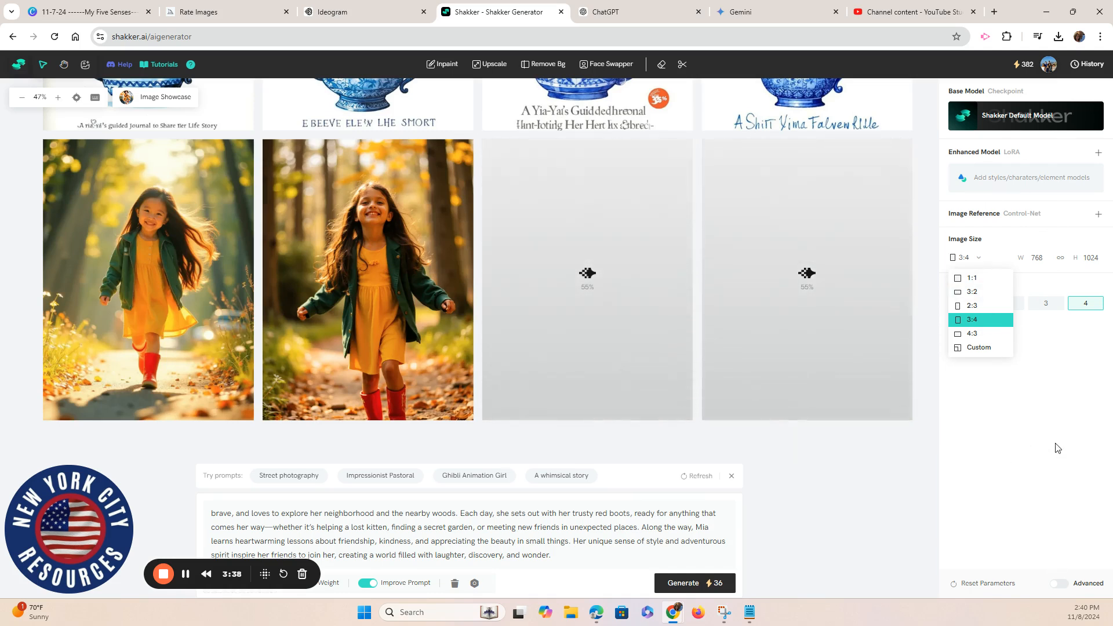
click(1078, 471)
scroll(501, 304, up, 1)
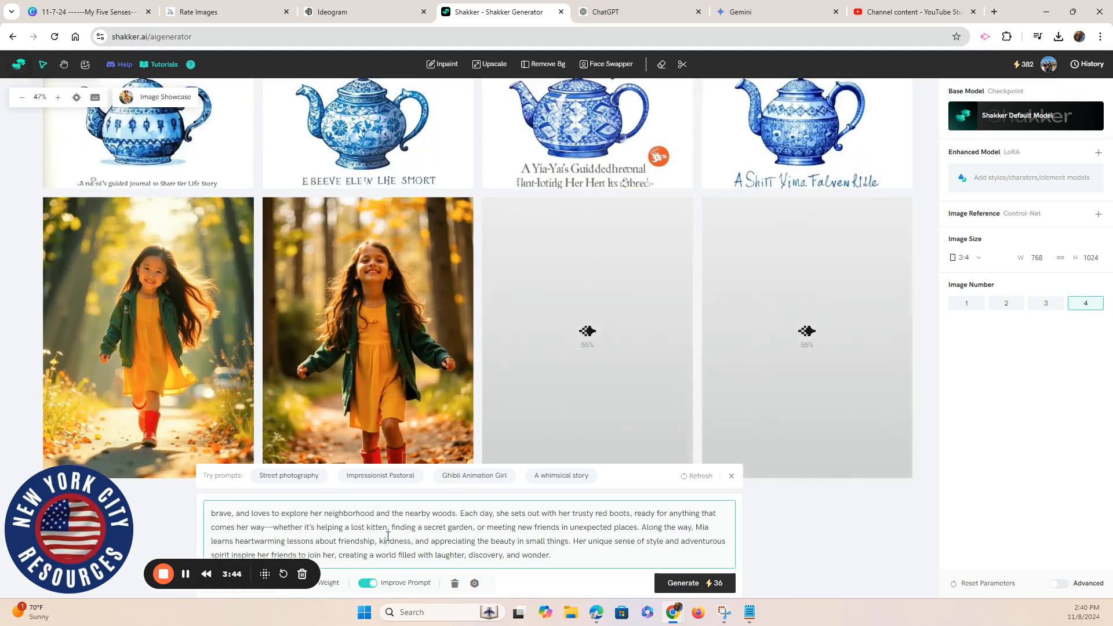
Reword the prompt's opening so it asks for a "pixar style illustration" about the little girl instead of an enchanting story.
scroll(282, 524, up, 2)
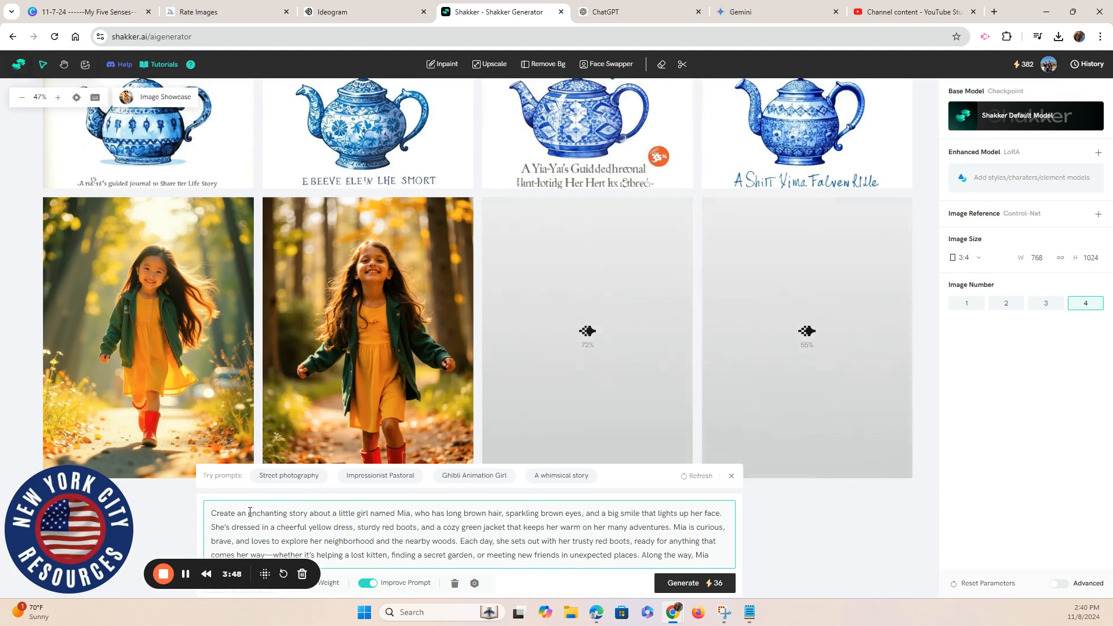
drag(251, 515, 288, 513)
text(illust)
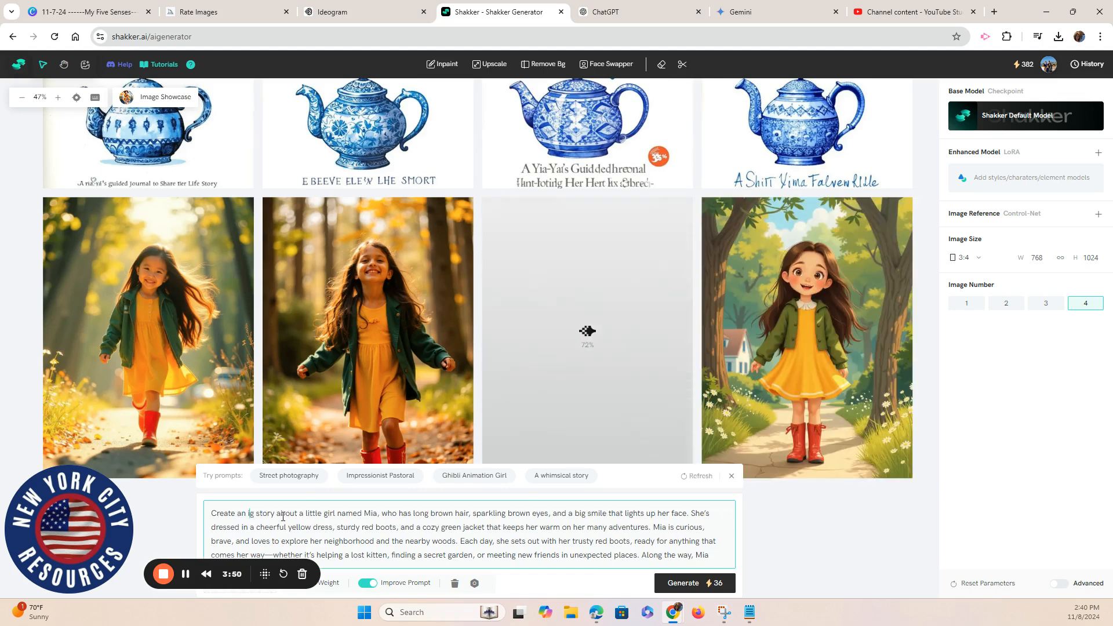
text(ration)
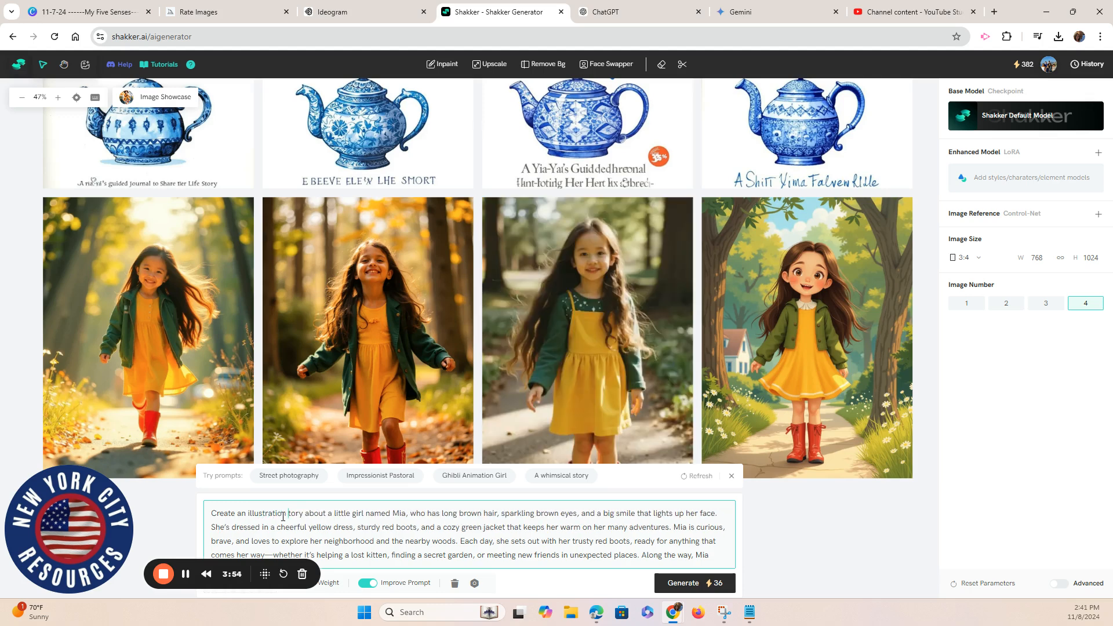
key(Delete)
key(Delete)
key(Delete)
key(Delete)
key(Delete)
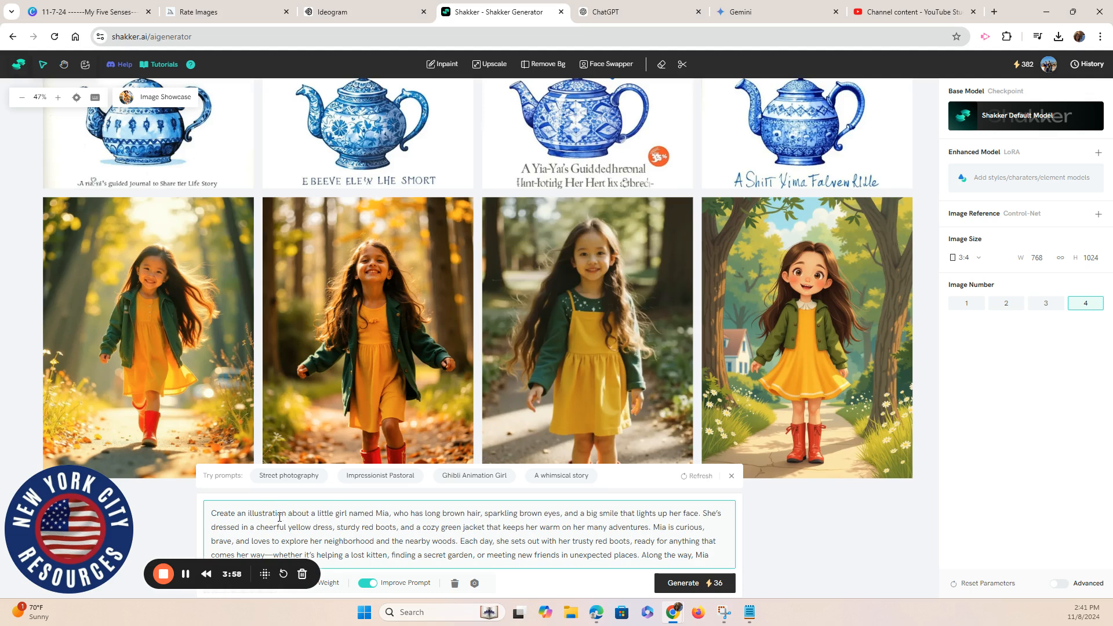
text(pixar style)
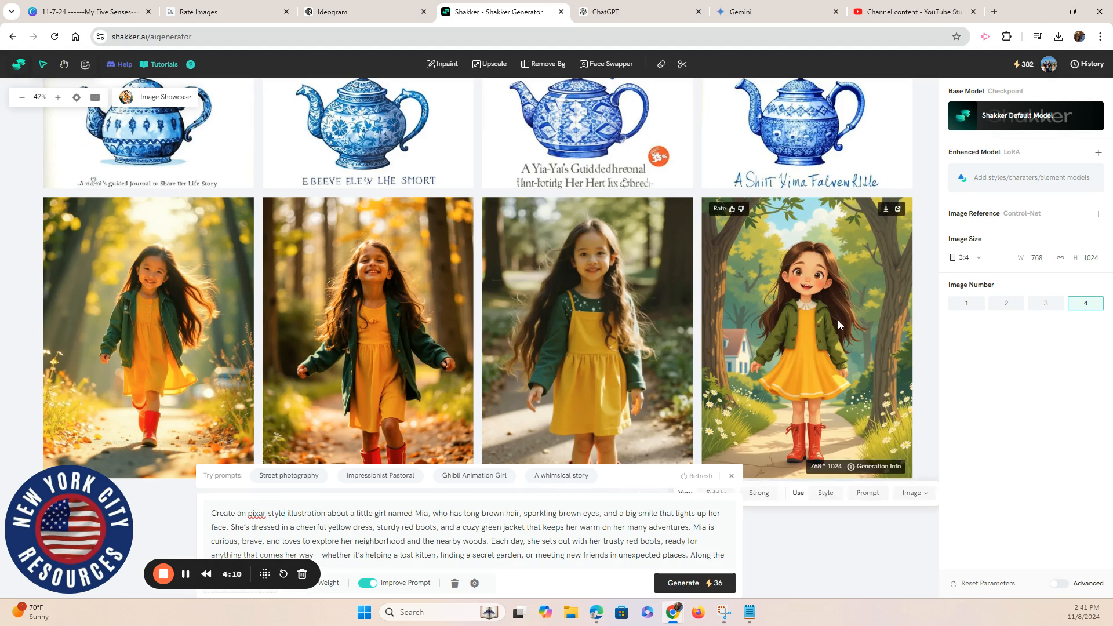
Turn off the starter prompt suggestions that cover the lower part of the generated images.
click(811, 308)
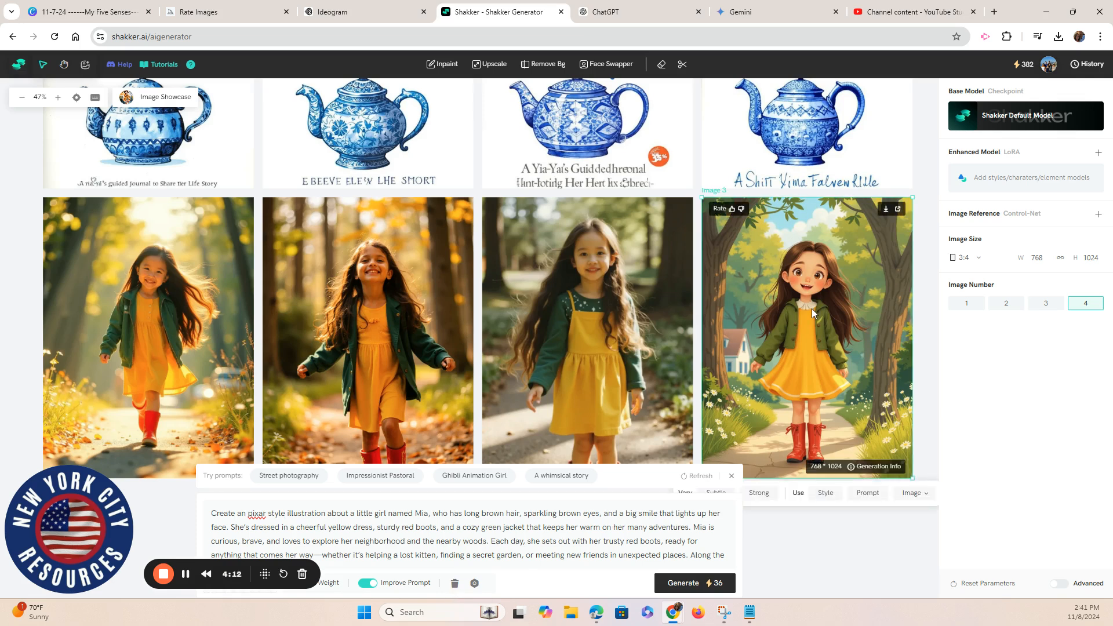
click(731, 477)
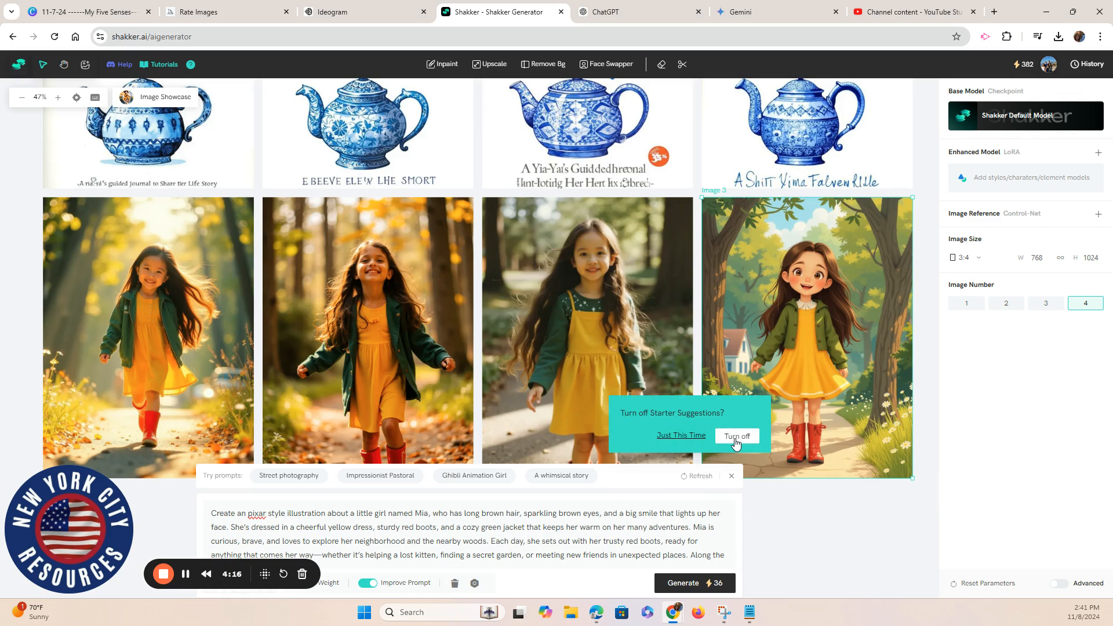
click(736, 436)
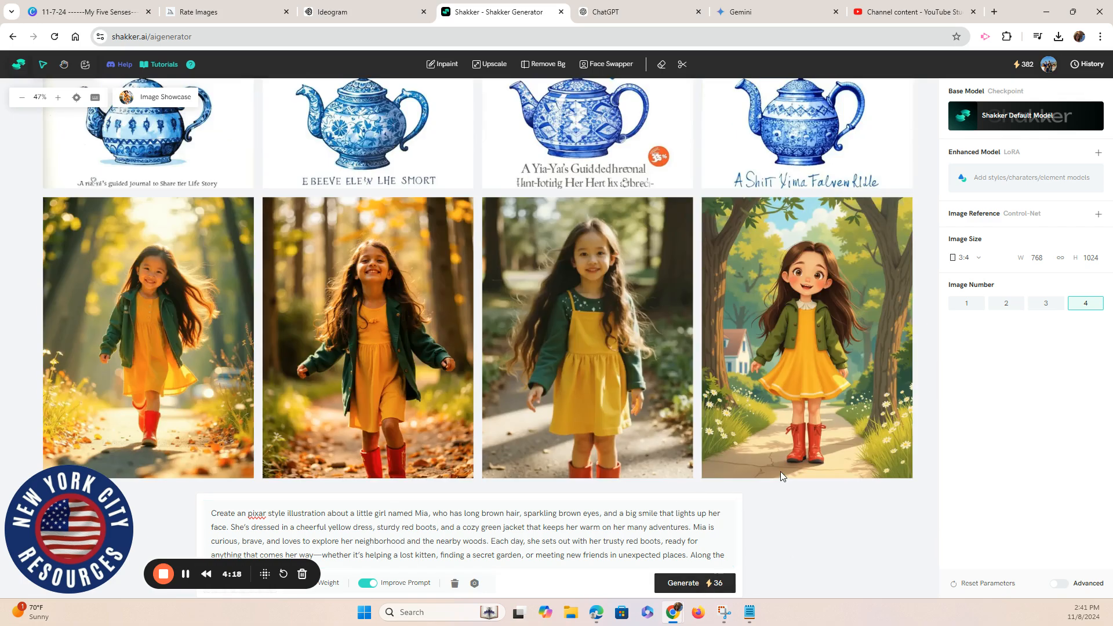
Look through the earlier generated images and download the cartoon-style girl in the yellow dress and green jacket.
click(788, 343)
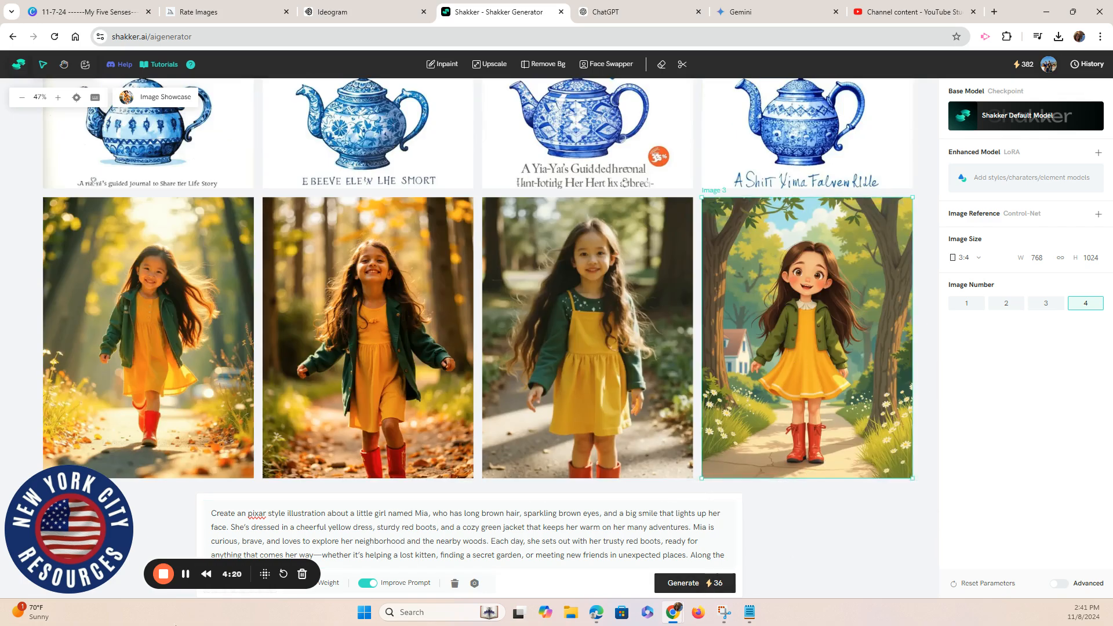
mouse_move(868, 476)
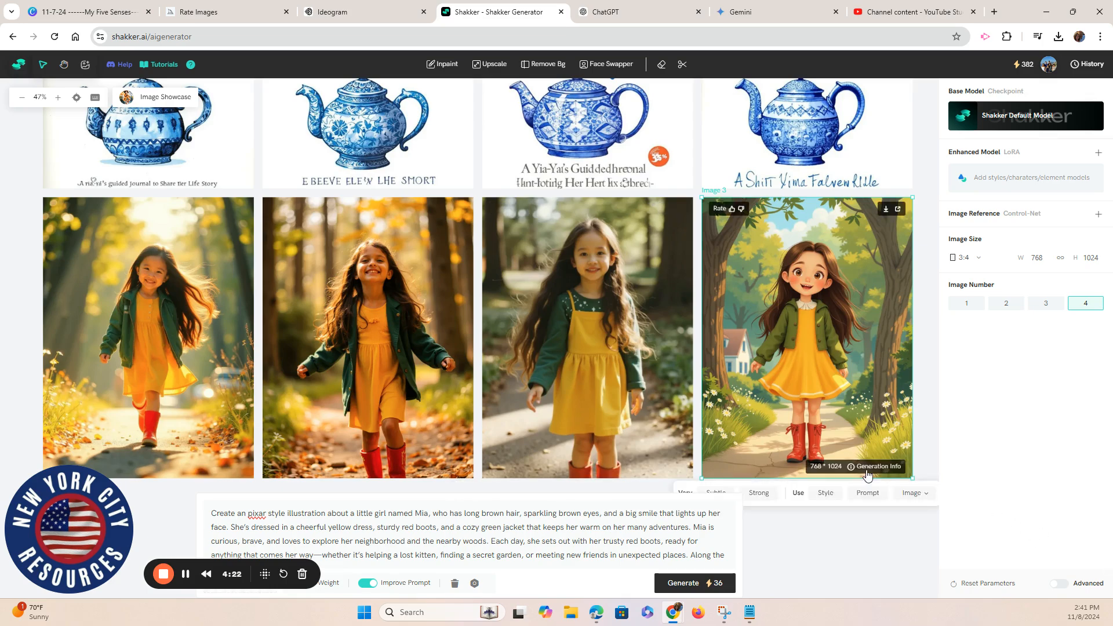
scroll(883, 367, up, 8)
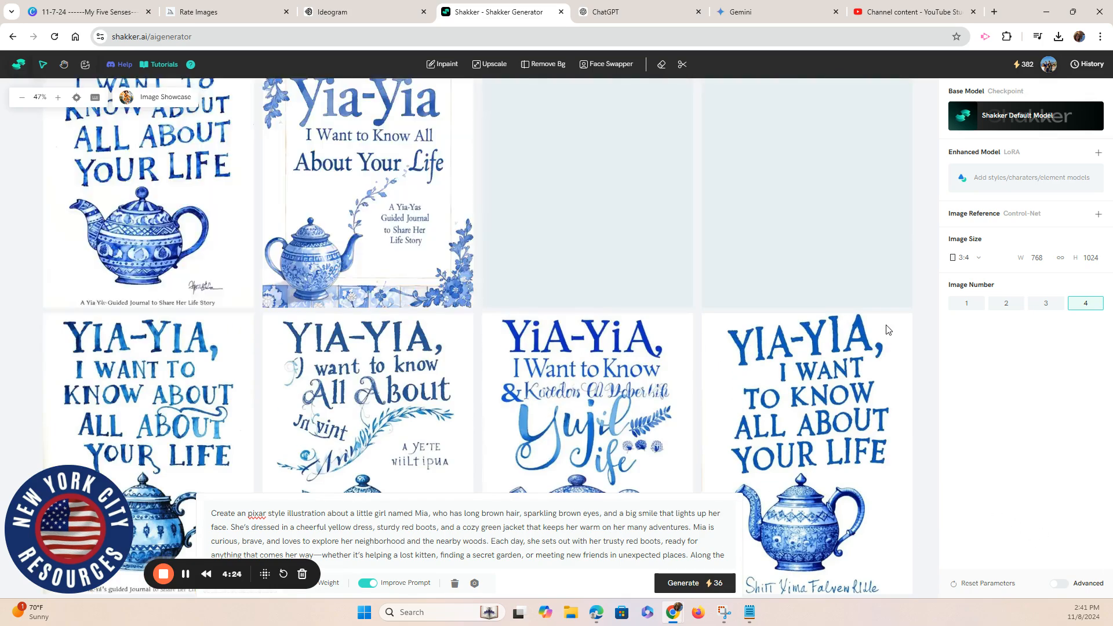
scroll(888, 326, up, 10)
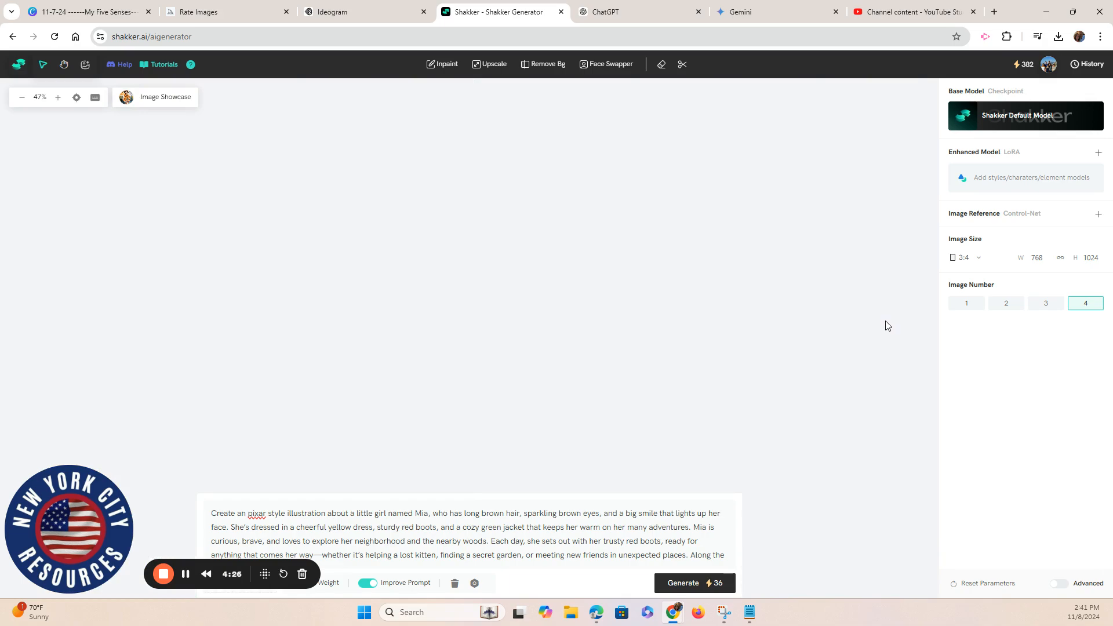
scroll(885, 326, down, 10)
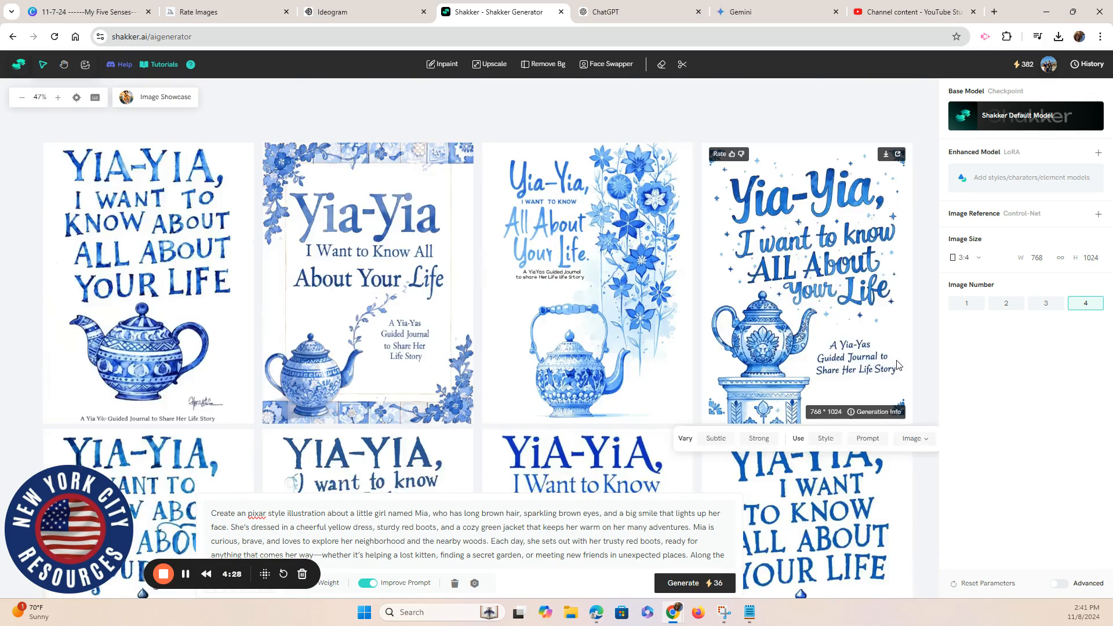
scroll(887, 348, up, 4)
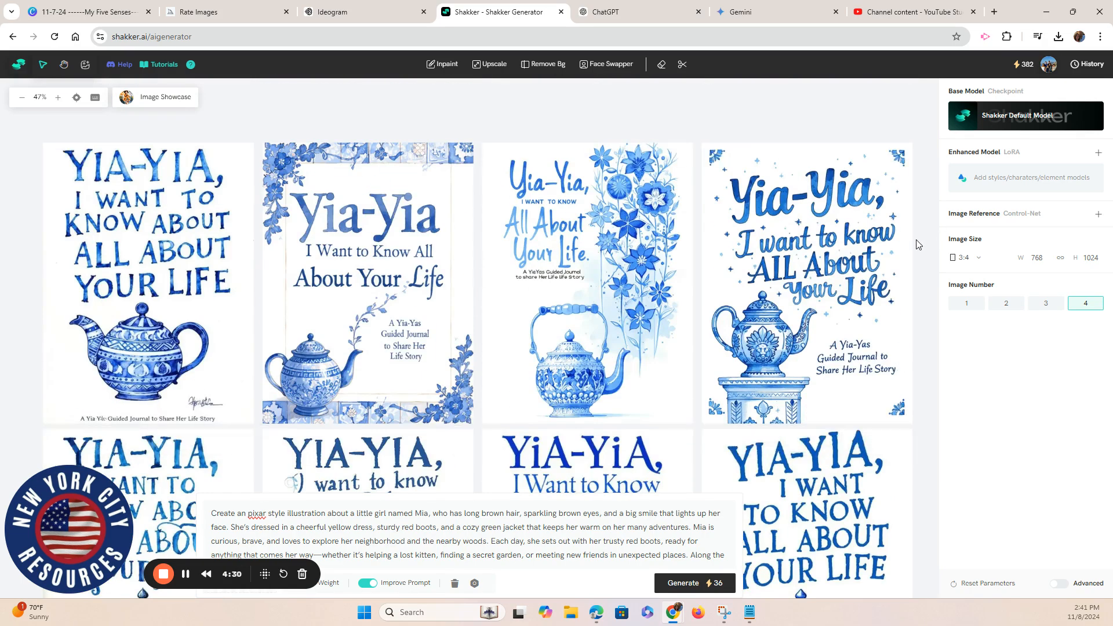
scroll(812, 255, down, 5)
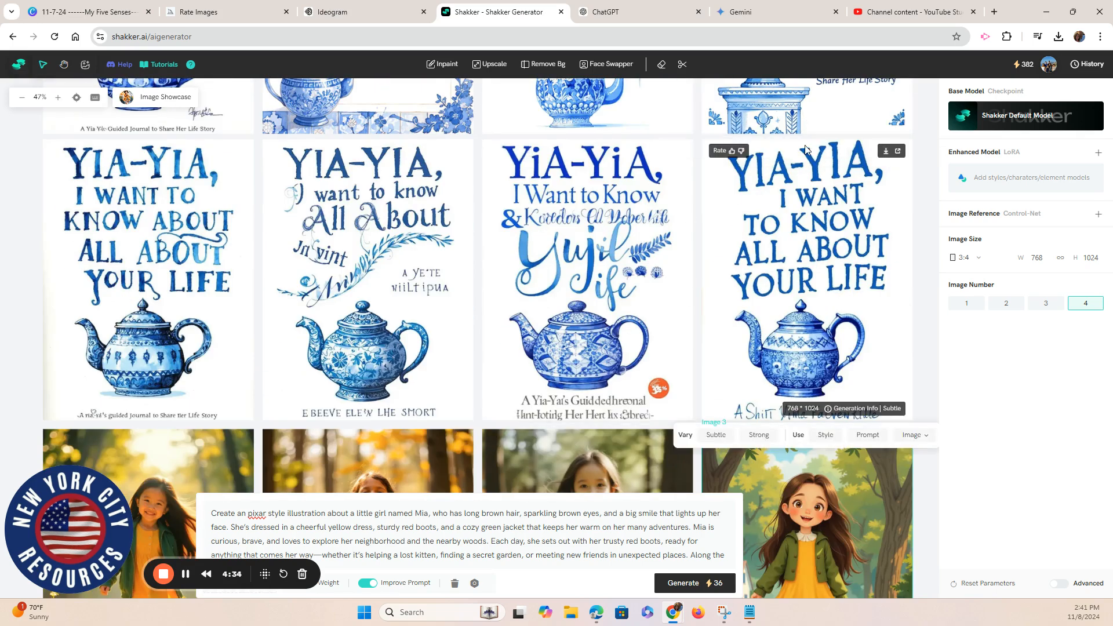
scroll(865, 160, down, 1)
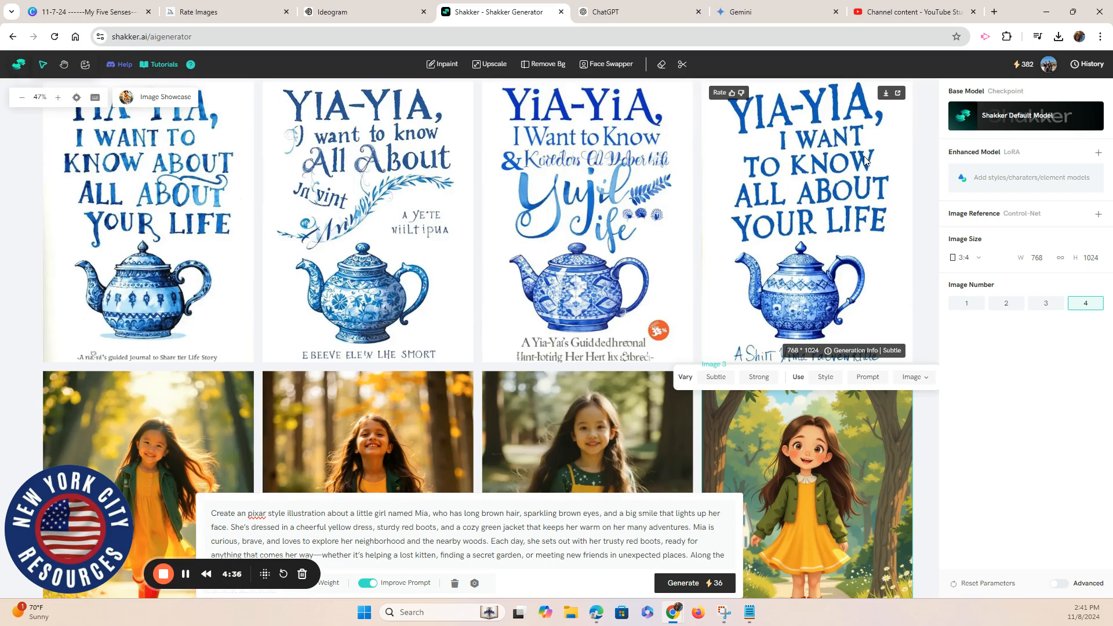
scroll(864, 157, down, 5)
scroll(829, 302, up, 2)
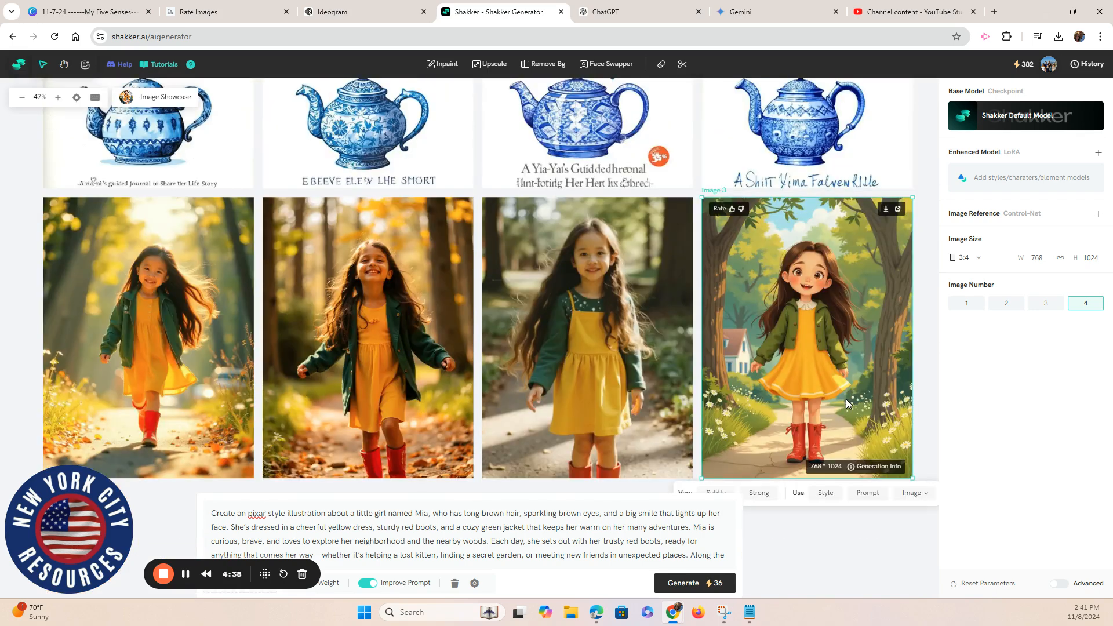
click(885, 210)
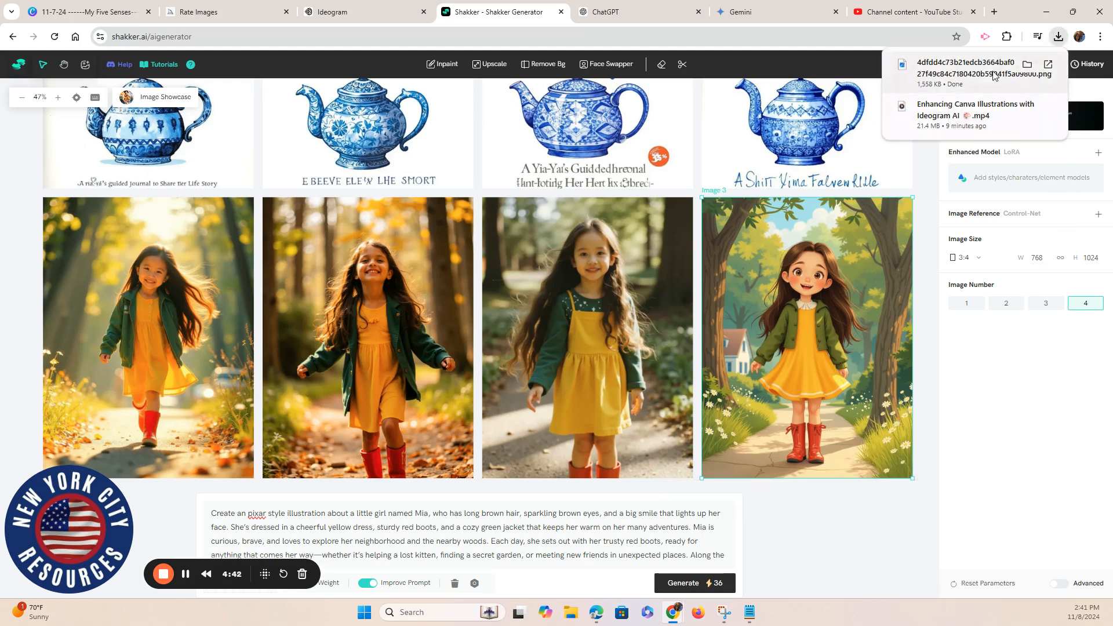
Switch to the My Five Senses design in Canva and upload the newly downloaded girl image from the Downloads folder.
click(92, 16)
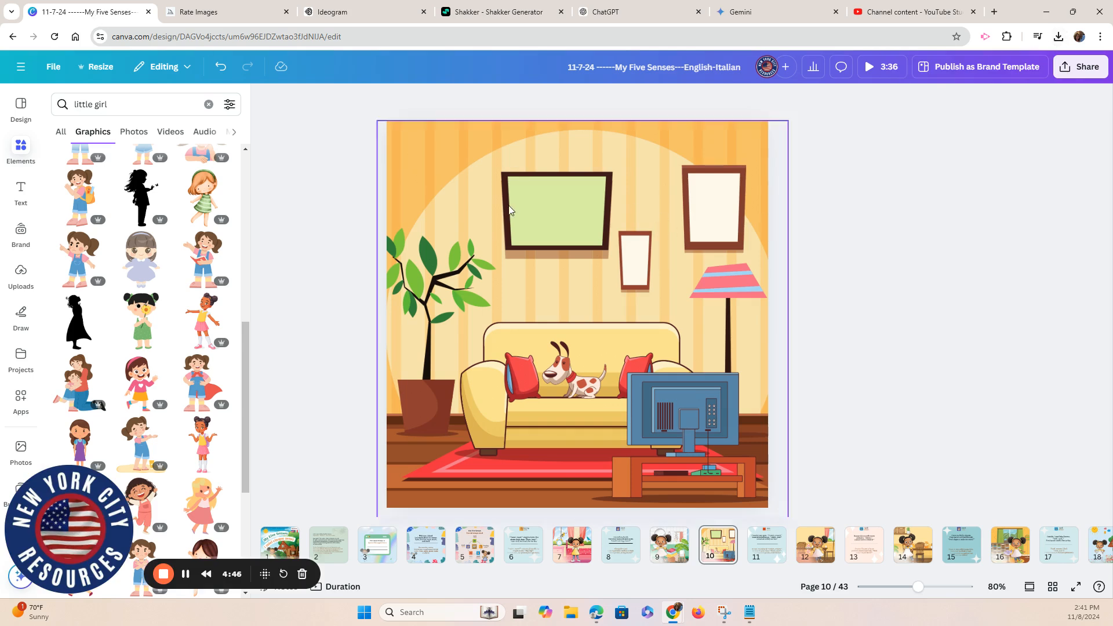
click(589, 231)
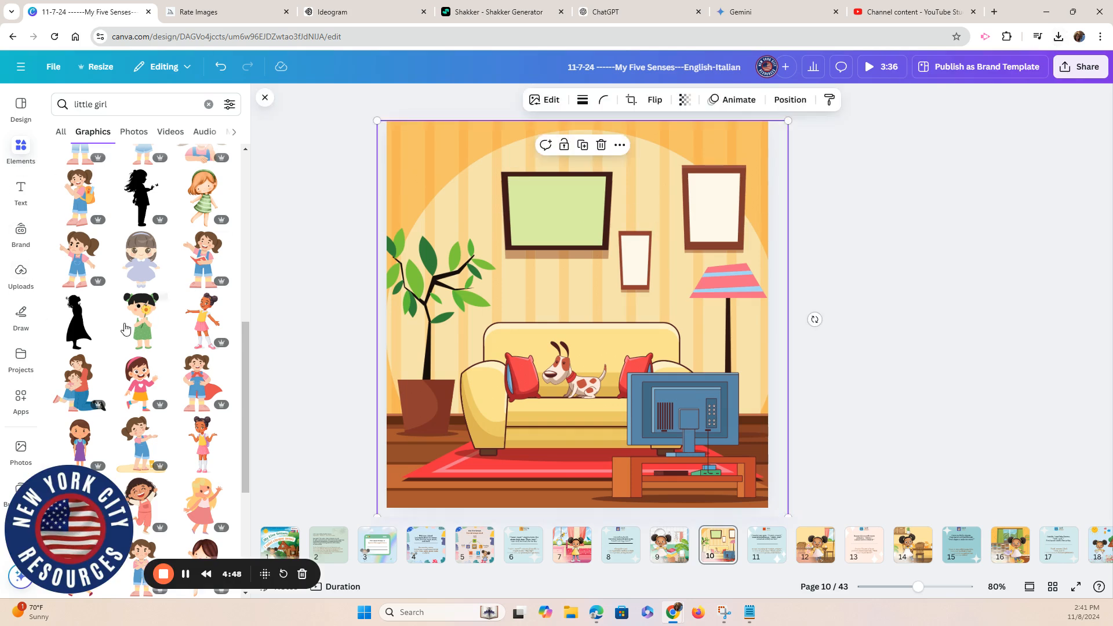
click(21, 275)
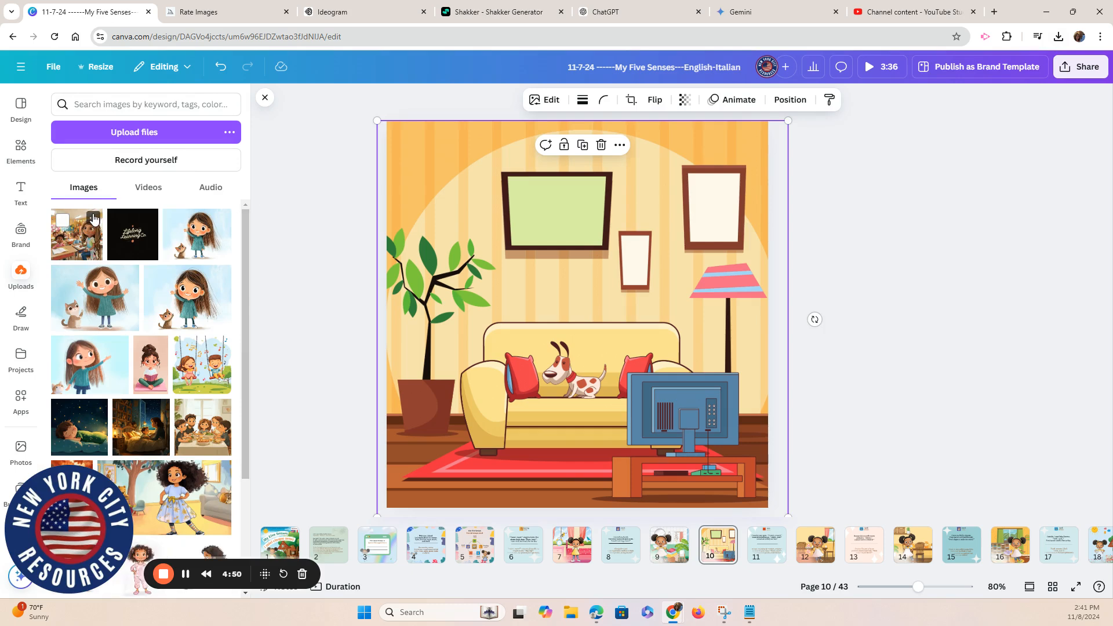
click(141, 131)
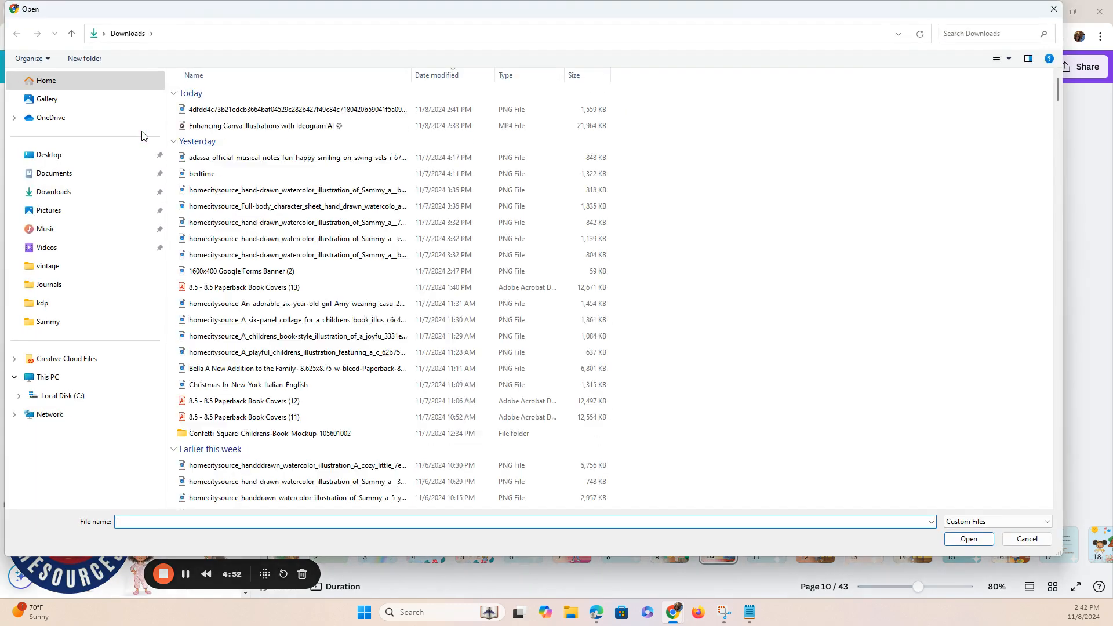
click(51, 173)
click(55, 191)
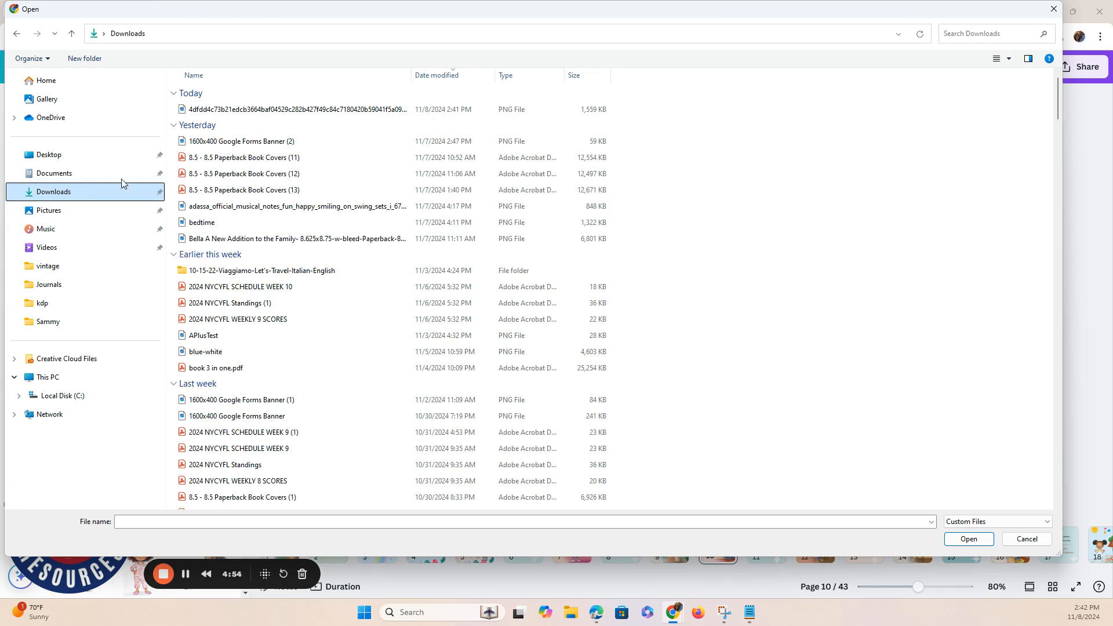
double_click(323, 112)
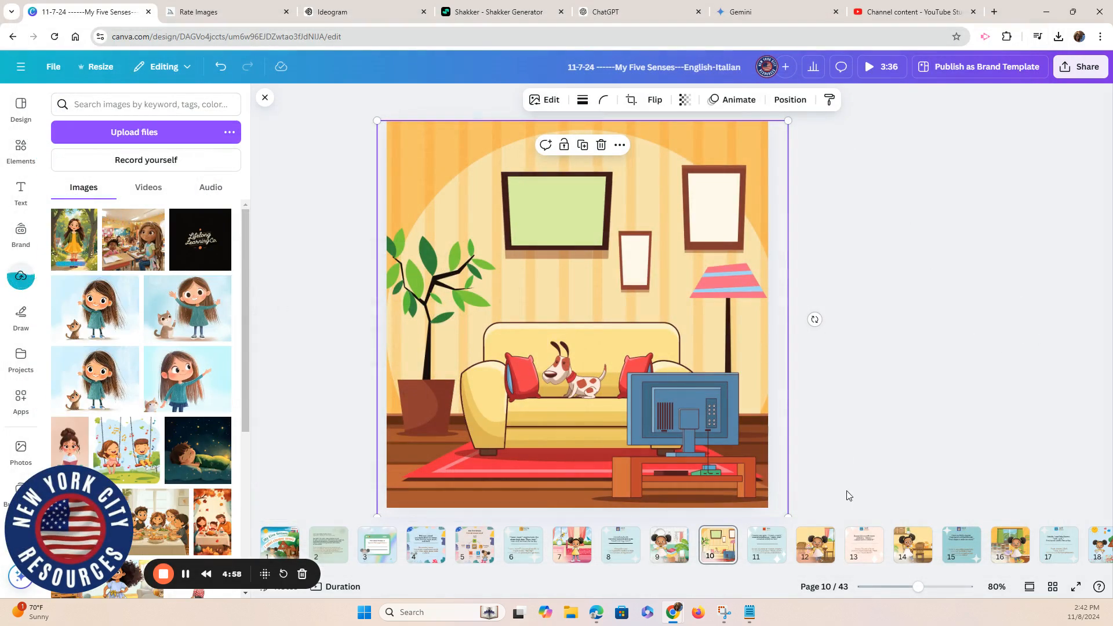
Place the uploaded girl illustration on a new blank page after page 10, enlarged to the full page height.
click(751, 540)
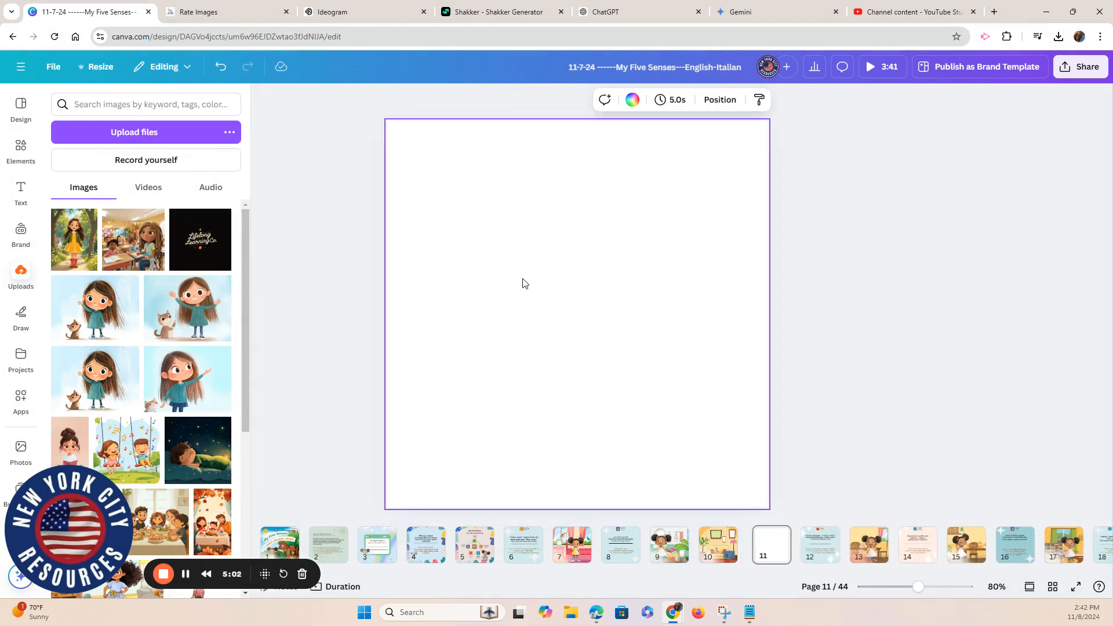
click(69, 238)
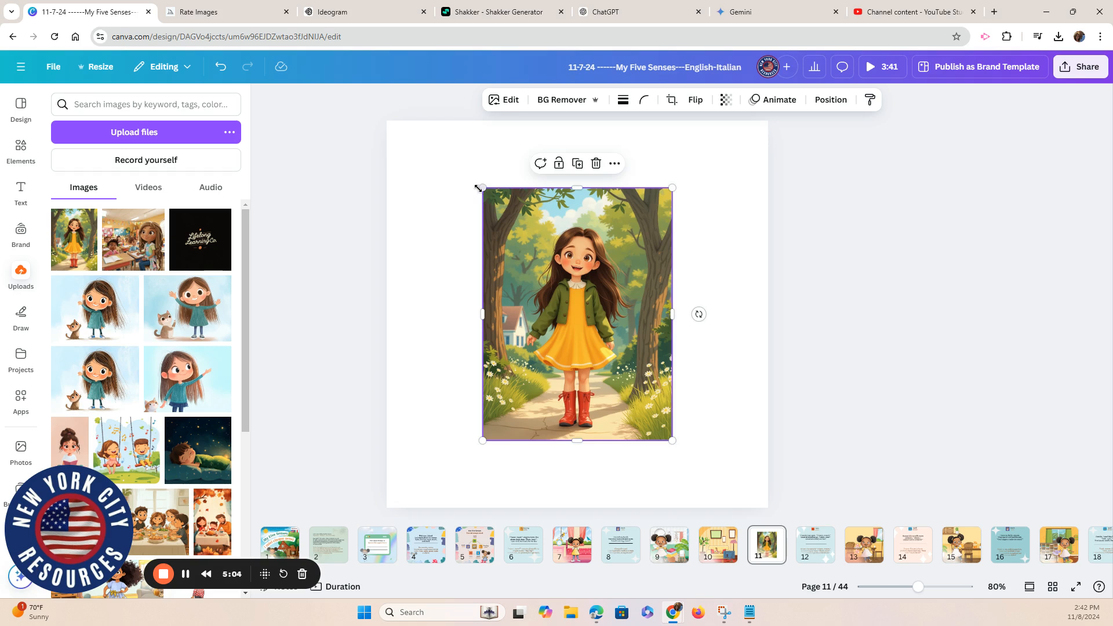
drag(456, 180, 406, 119)
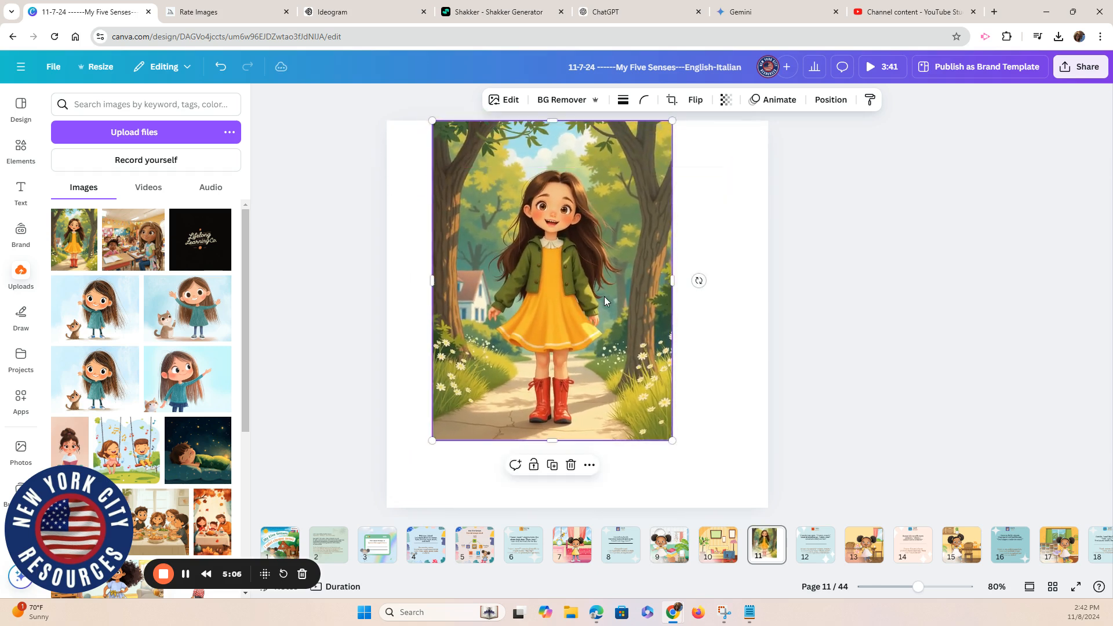
drag(674, 282, 737, 287)
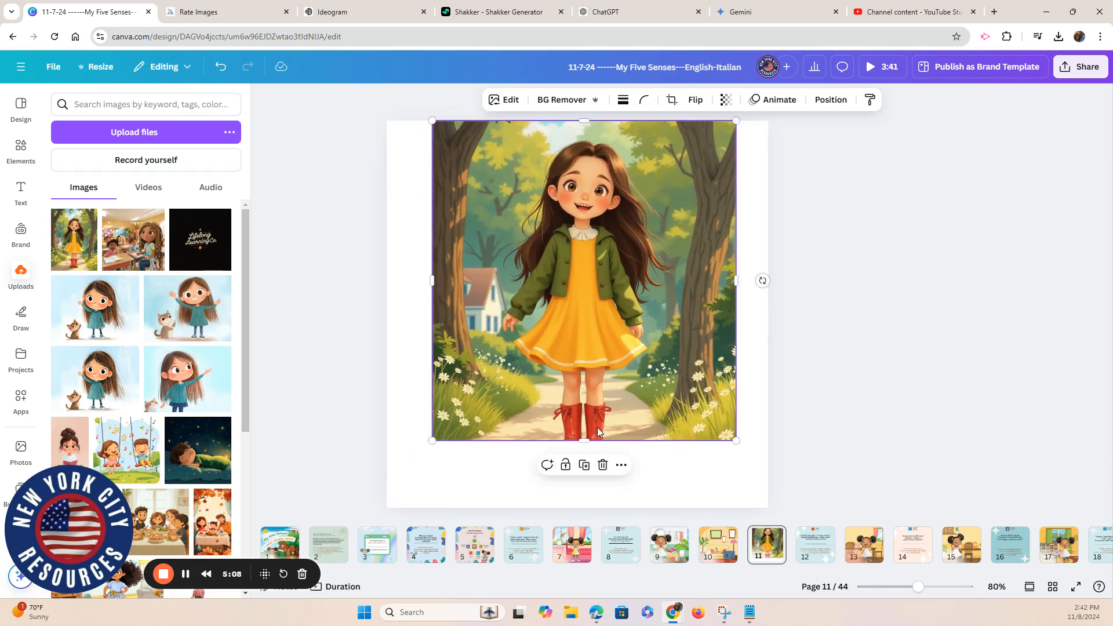
drag(590, 441, 590, 515)
drag(661, 299, 660, 297)
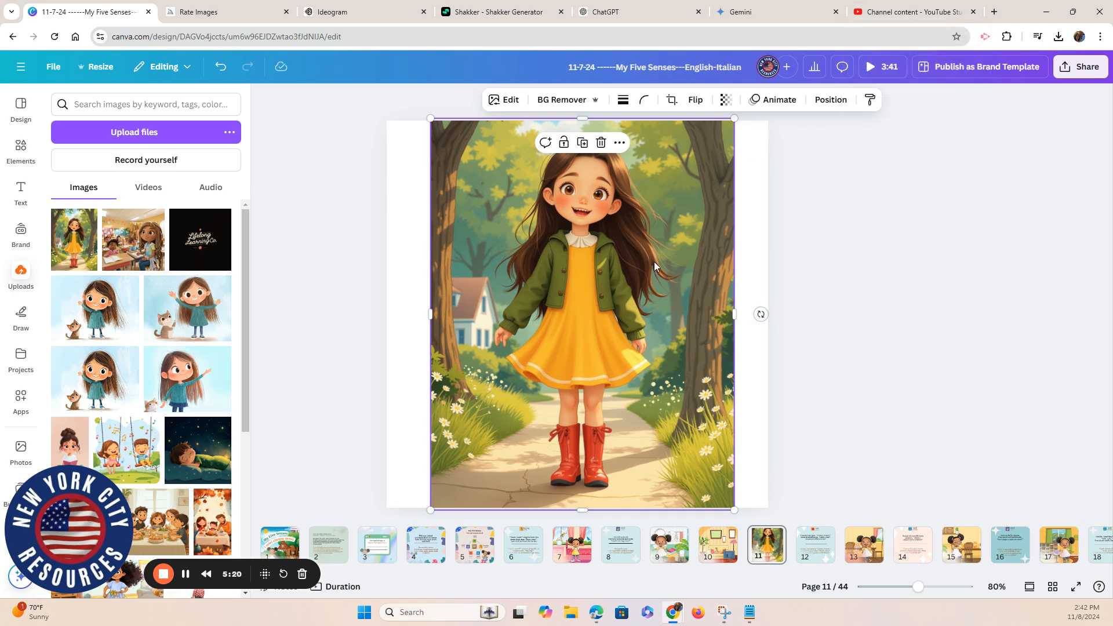
Remove the background from the girl illustration, then shrink the cut-out and move it near the middle of the page.
click(555, 104)
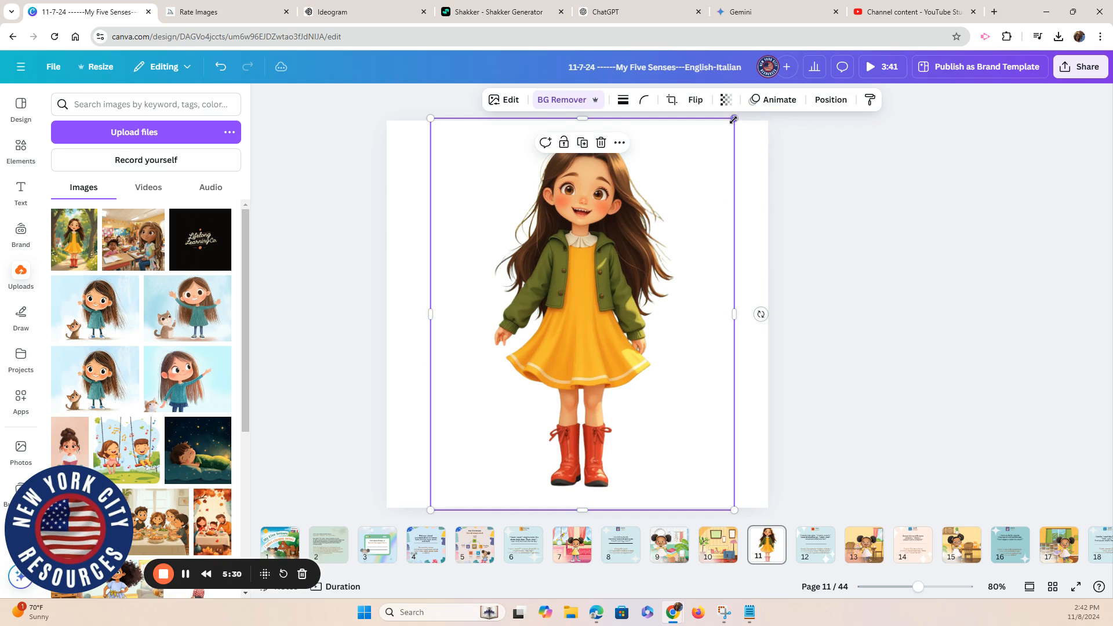
drag(734, 119, 670, 203)
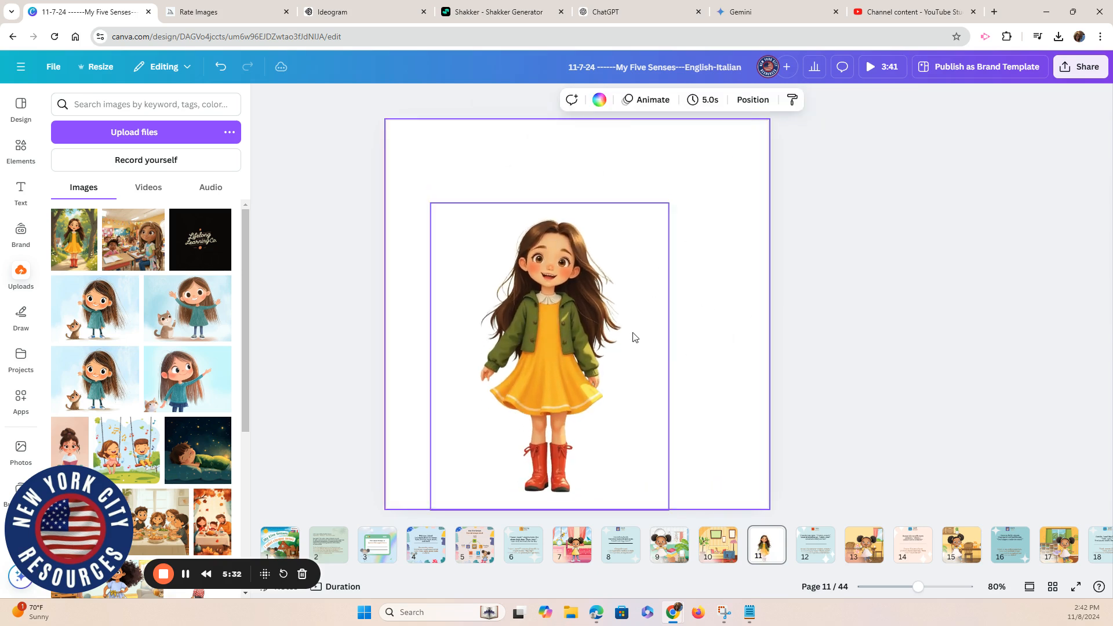
drag(634, 336, 661, 294)
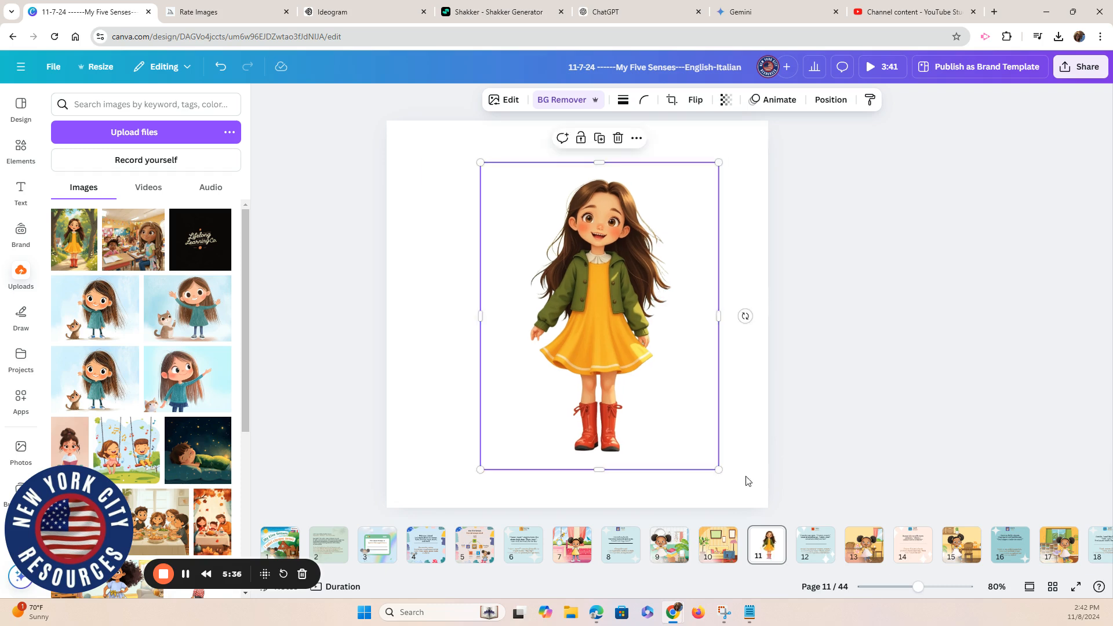
Paste a copy of the girl cut-out onto the bedroom scene on page 7, beside the existing character.
click(574, 554)
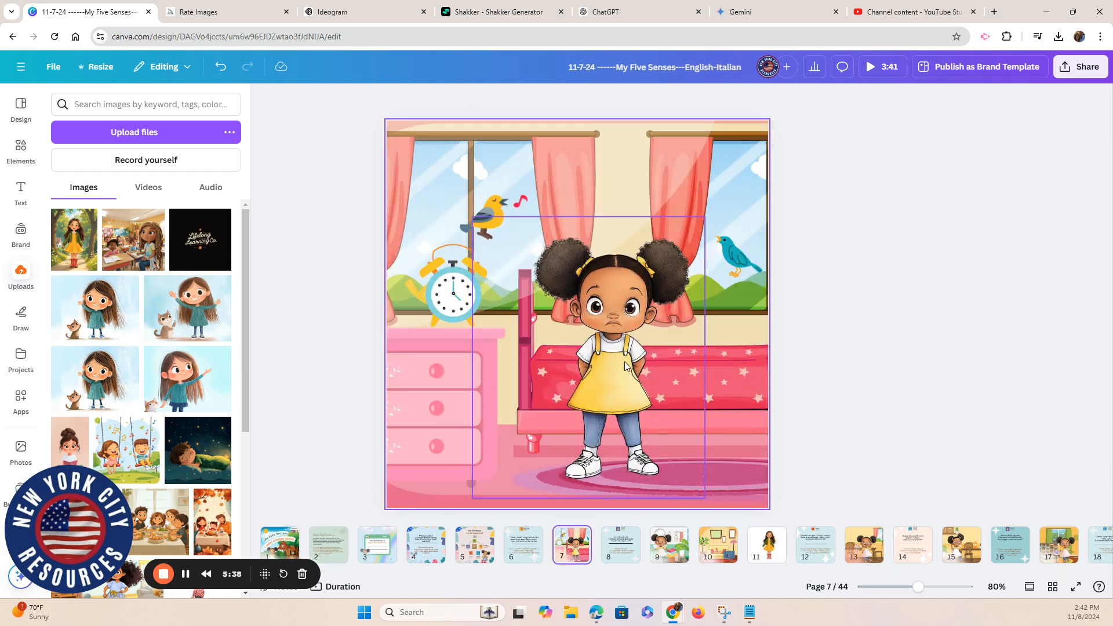
click(734, 412)
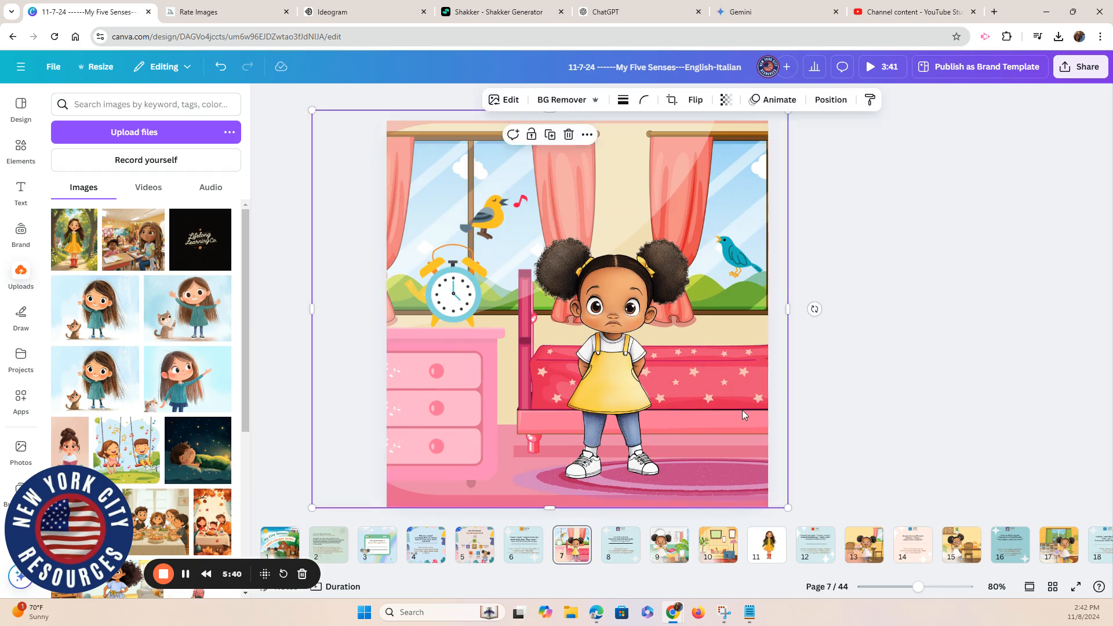
key(ctrl+v)
drag(614, 354, 509, 388)
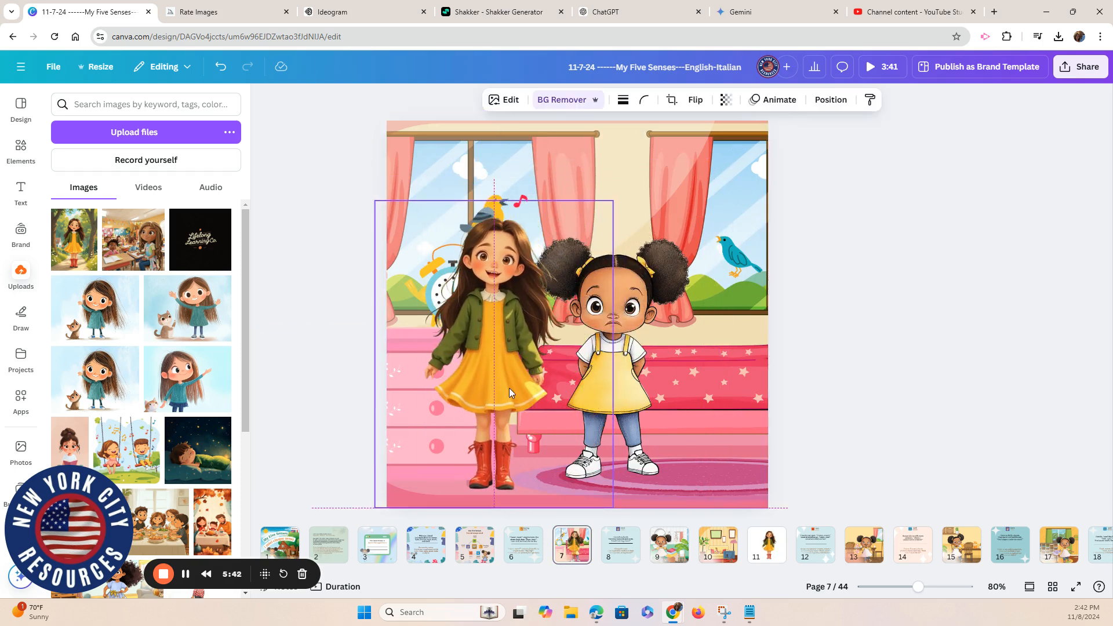
Move the pigtailed character on page 7 farther from the long-haired girl cut-out, in front of the pink sofa.
mouse_move(613, 200)
mouse_down()
mouse_move(571, 215)
mouse_move(591, 214)
mouse_move(614, 172)
mouse_move(597, 188)
mouse_up()
drag(671, 290, 703, 291)
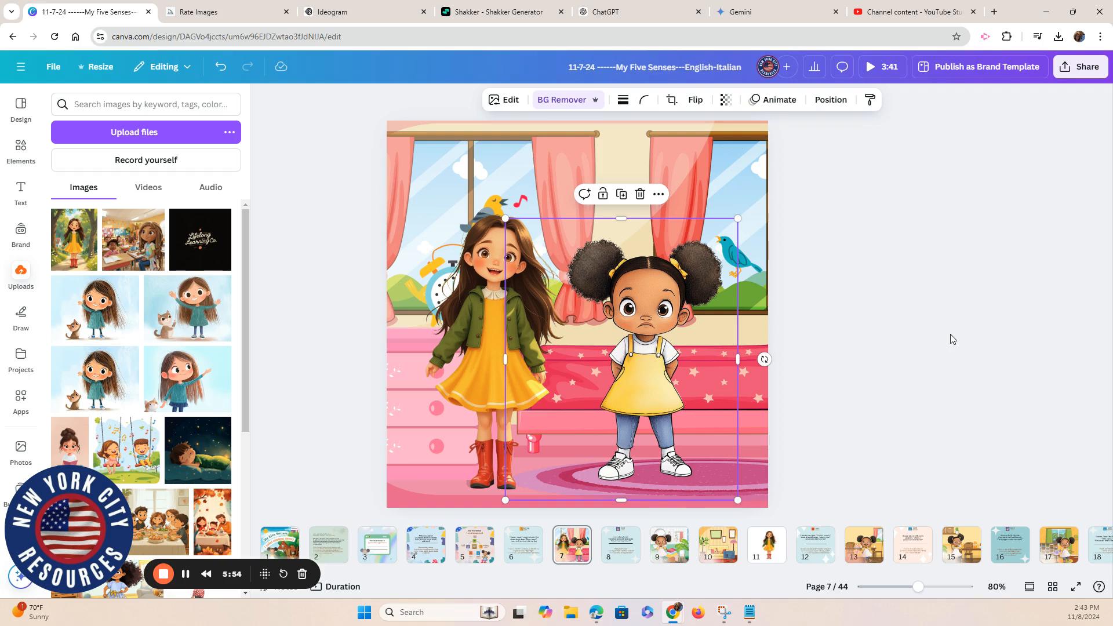
Paste a copy of the page 7 girl cut-out onto the living-room scene on page 10.
click(478, 354)
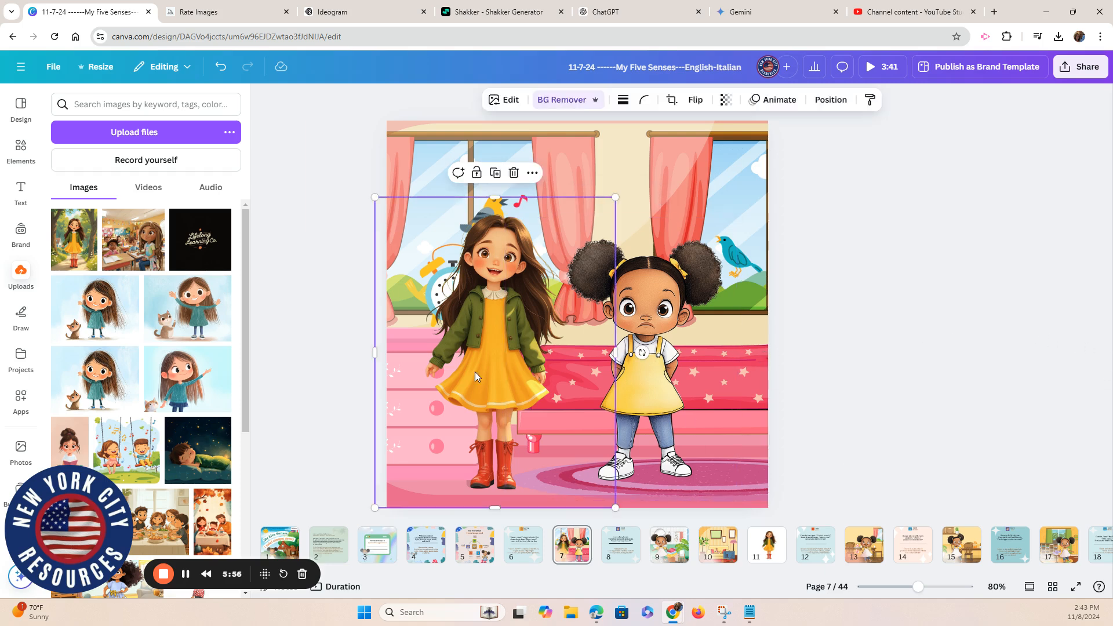
click(718, 545)
click(606, 375)
key(ctrl+v)
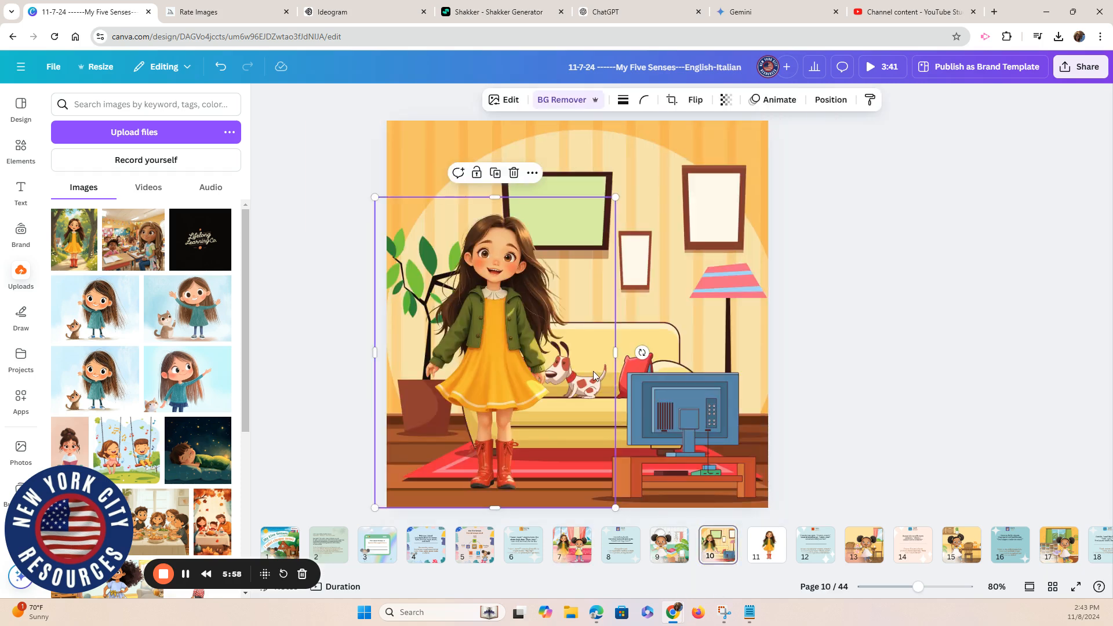
Paste the girl cut-out onto the dining-room scene on page 13 and the rainbow scene on page 21.
click(864, 545)
key(ctrl+v)
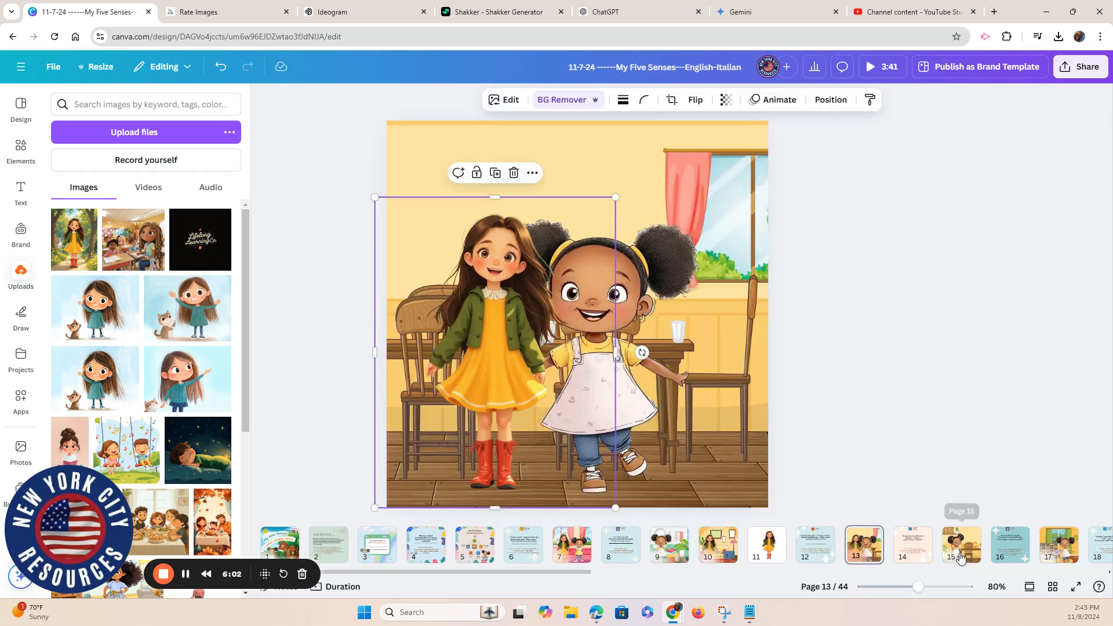
scroll(573, 557, down, 5)
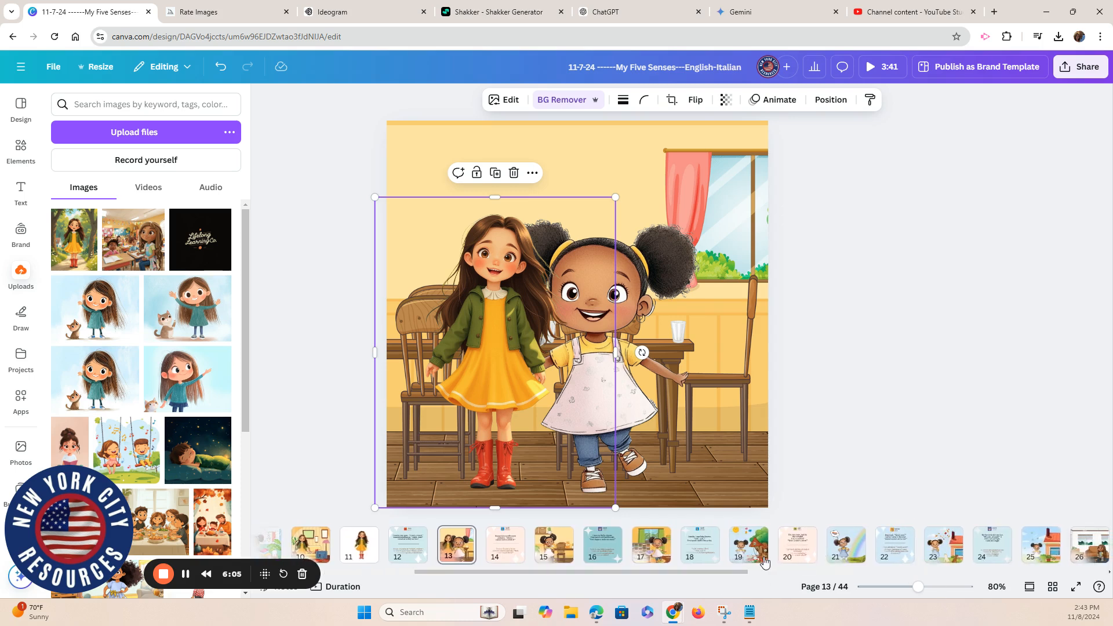
click(839, 548)
click(725, 428)
key(ctrl+v)
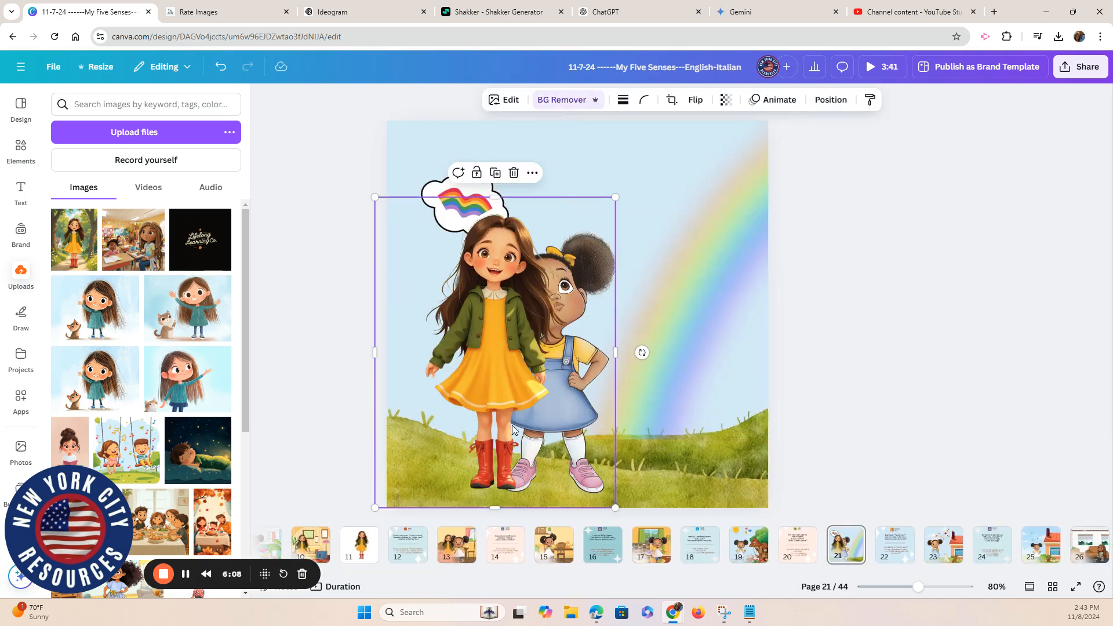
Shrink the girl cut-out on page 21, place it beside the pigtailed character, and flip it horizontally.
drag(459, 363, 421, 370)
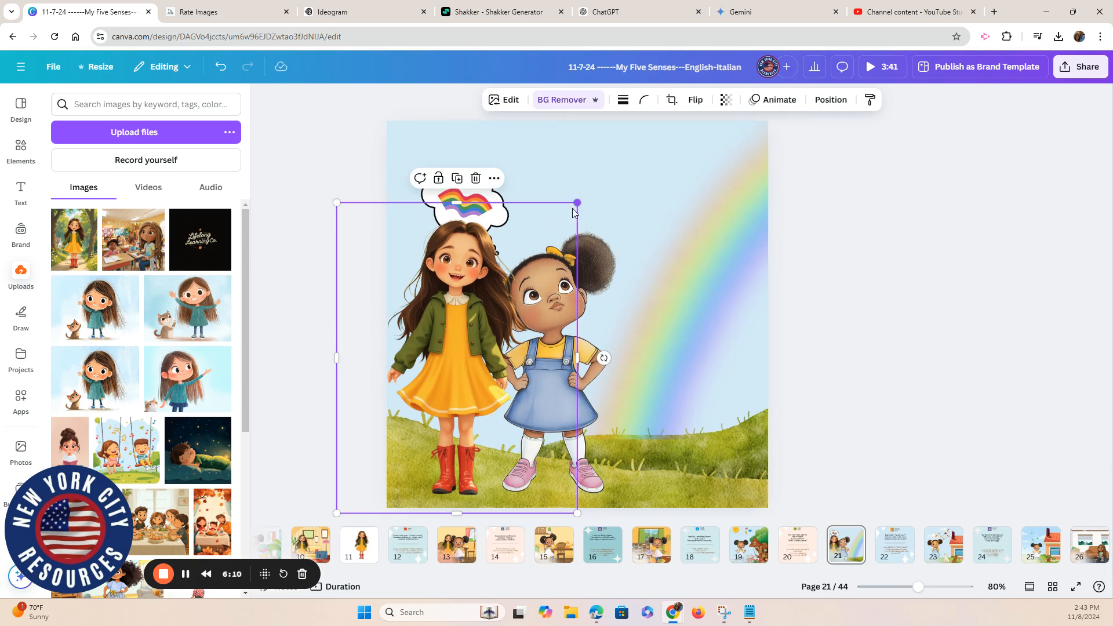
drag(576, 203, 536, 228)
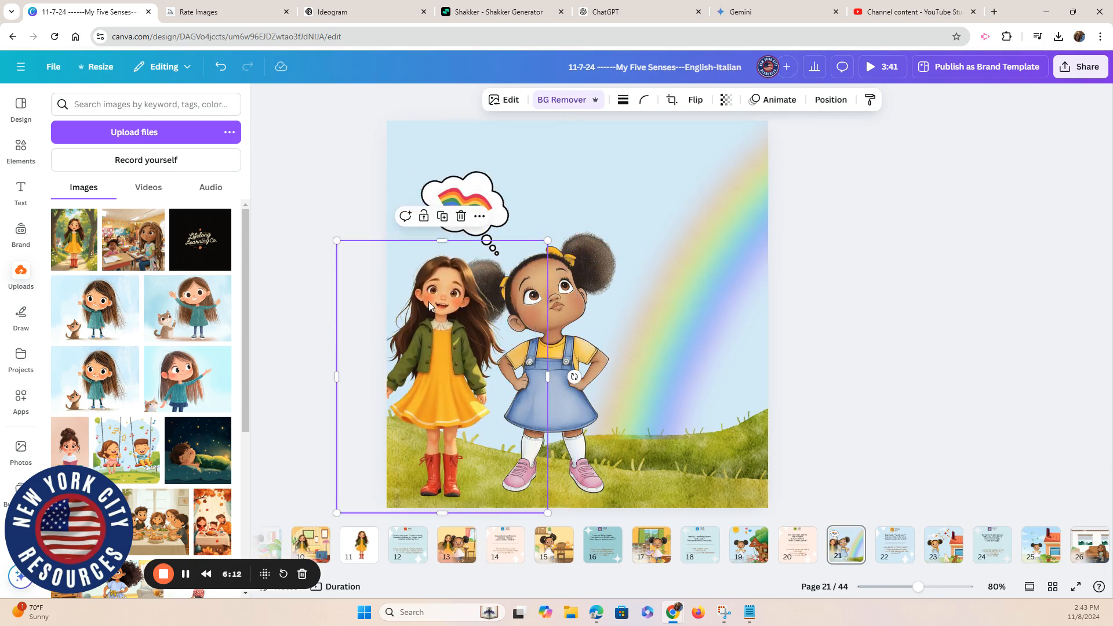
click(696, 100)
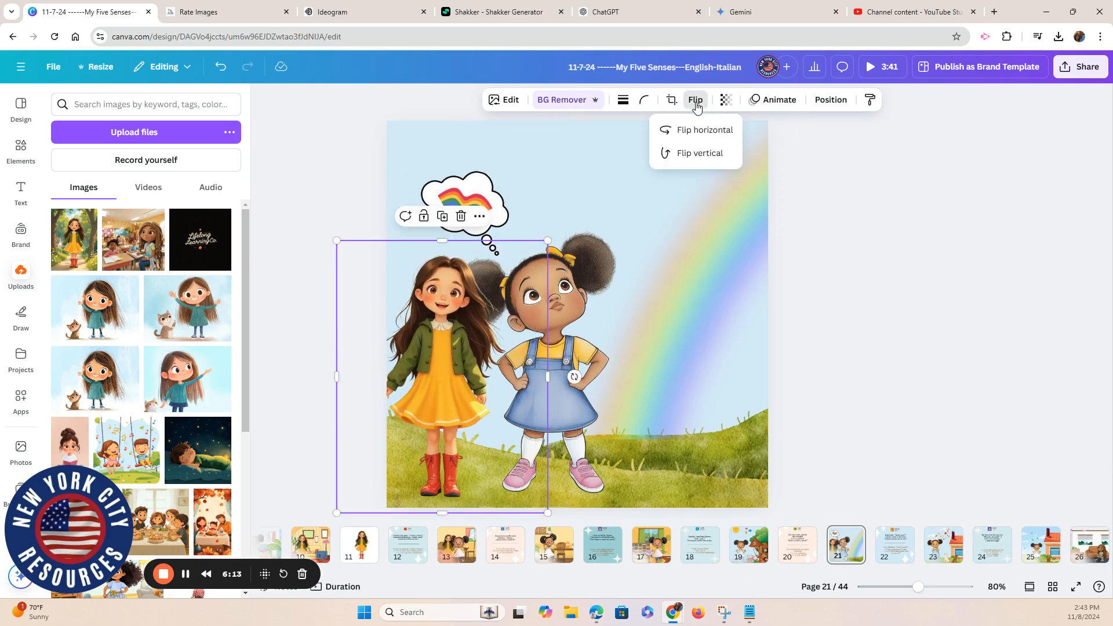
click(698, 138)
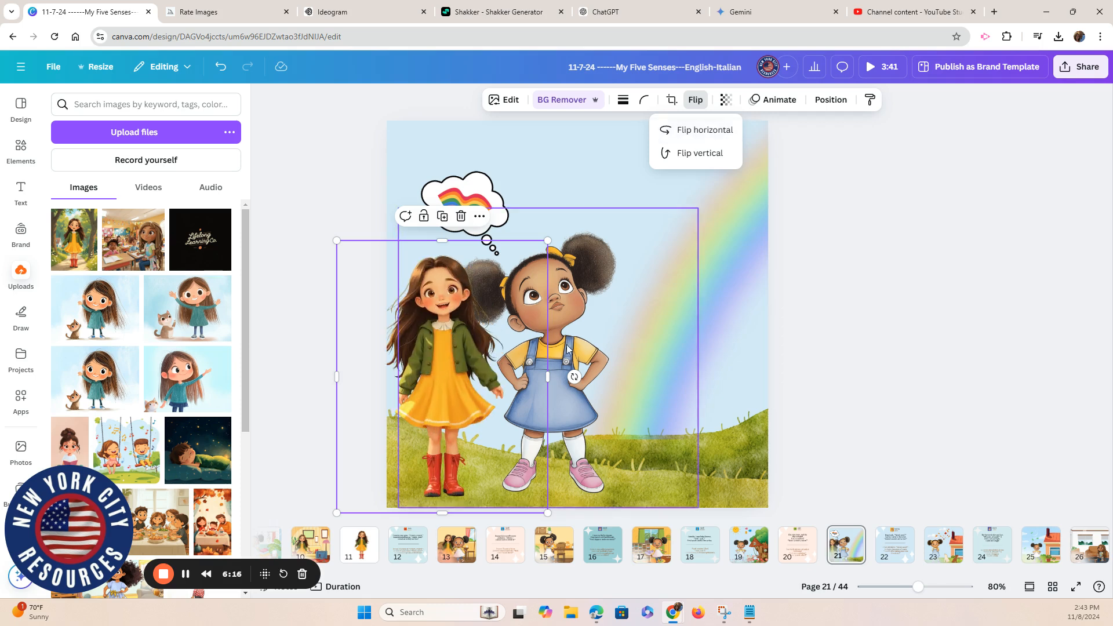
Move the pigtailed character on page 21 toward the rainbow, trying a horizontal flip and reverting it.
drag(573, 318, 620, 318)
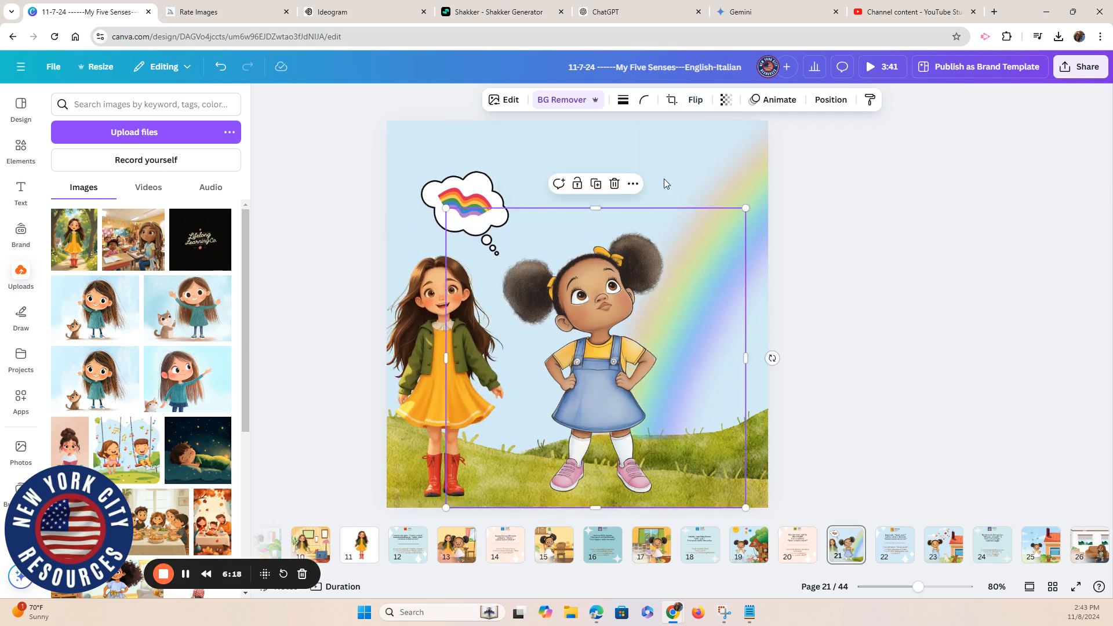
click(690, 100)
click(690, 129)
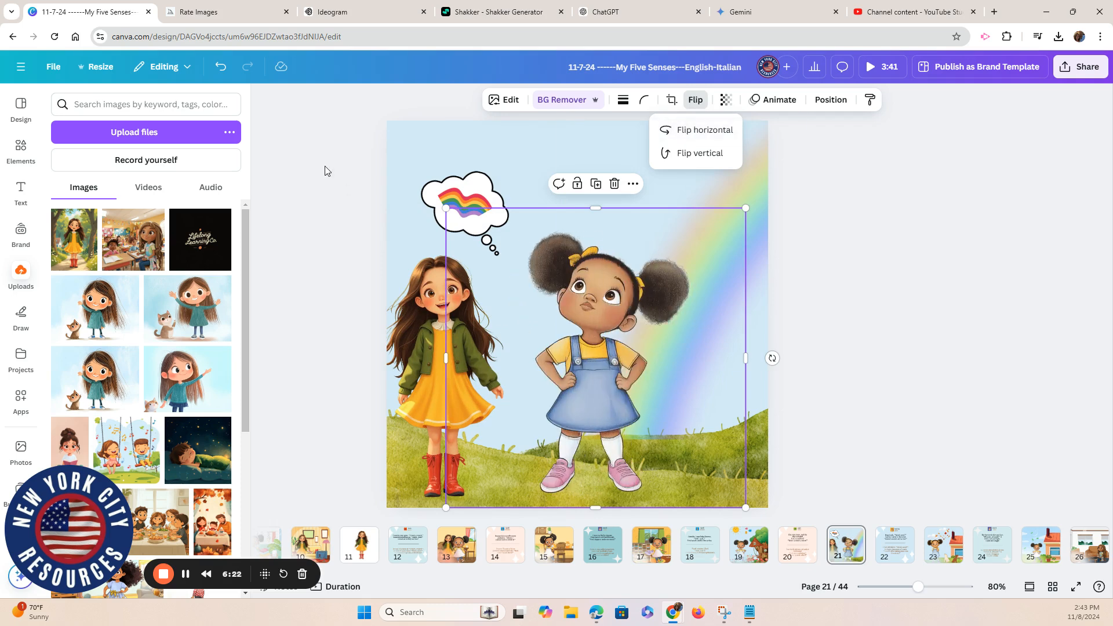
click(720, 131)
drag(615, 287, 594, 293)
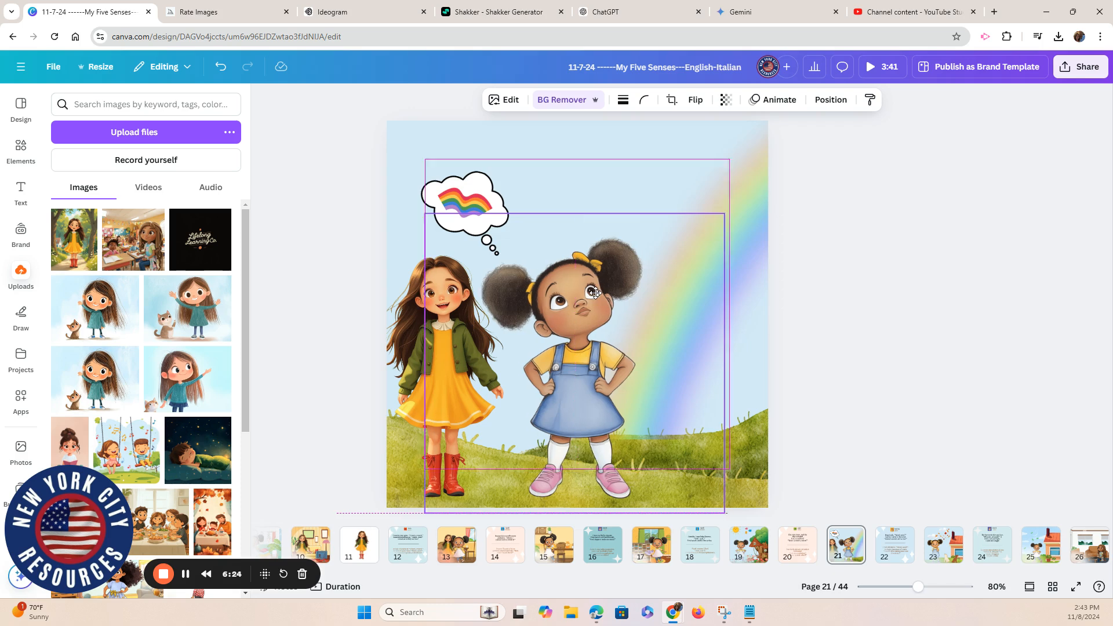
Delete the long-haired girl cut-out from the rainbow scene on page 21 and the dining-room scene on page 13.
drag(433, 328, 421, 354)
key(Delete)
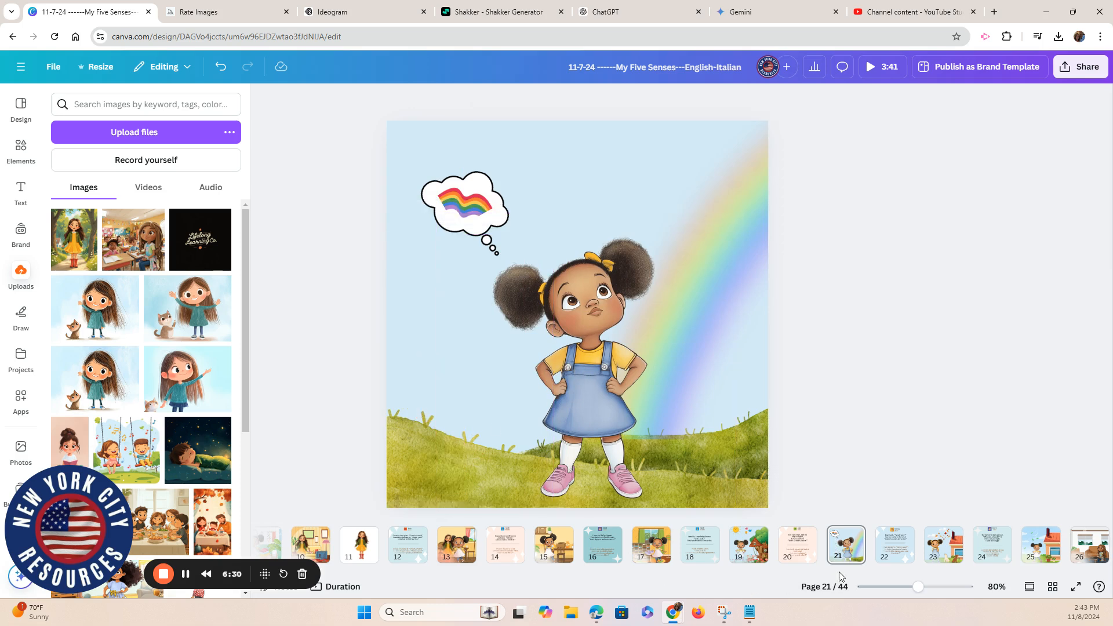
click(457, 545)
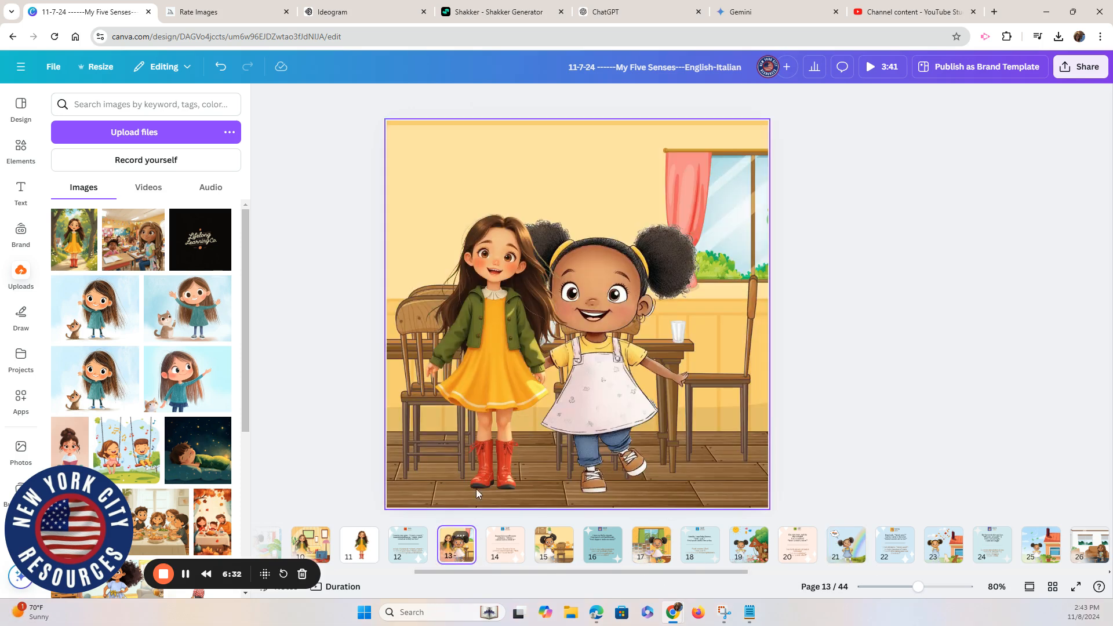
click(482, 339)
key(Delete)
Add the grey-haired girl graphic in the pale purple dress to page 10 and place it above the television.
click(360, 547)
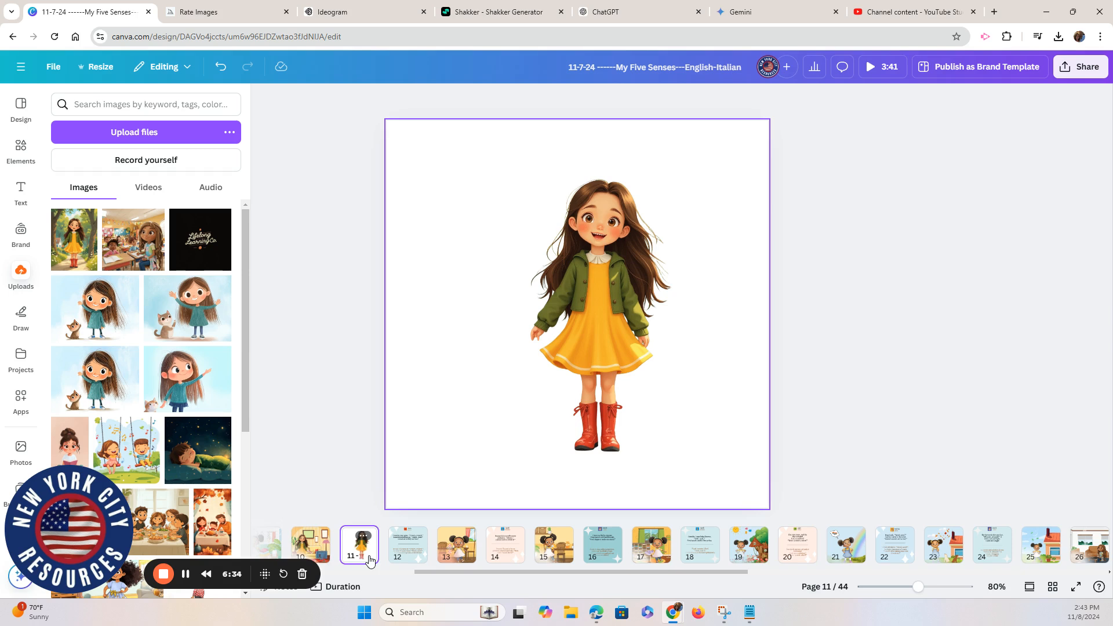
click(307, 550)
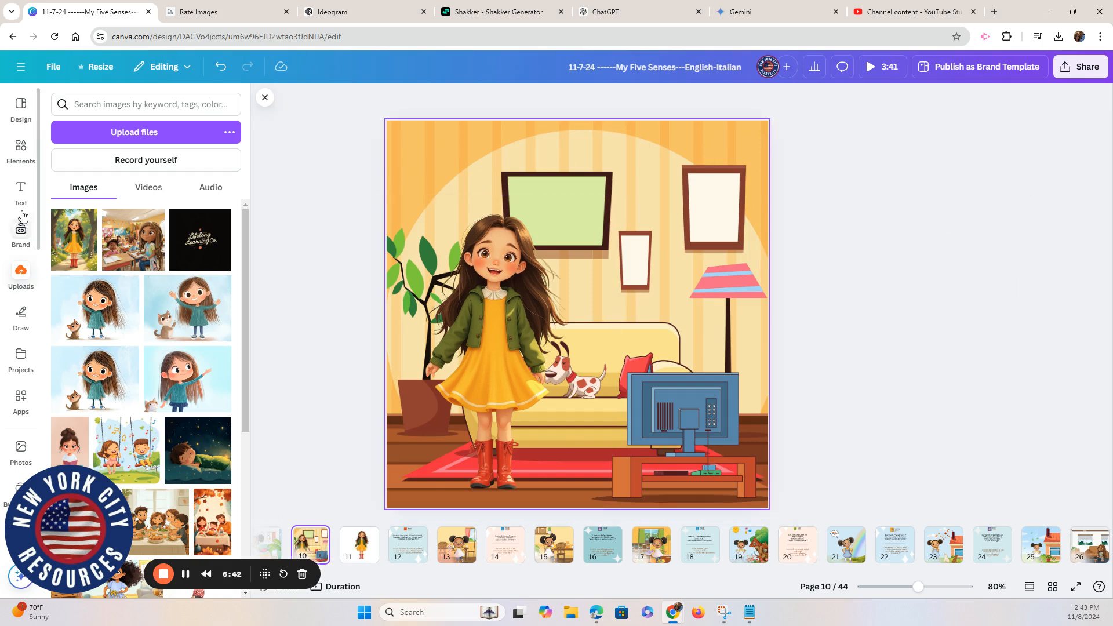
click(22, 150)
click(155, 241)
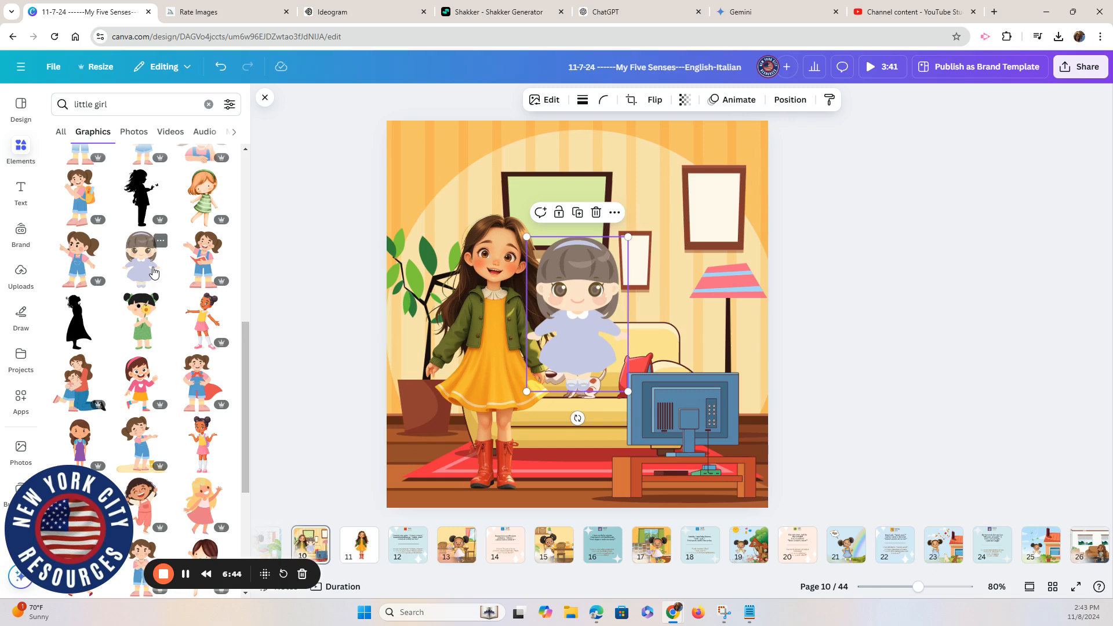
drag(576, 298, 643, 283)
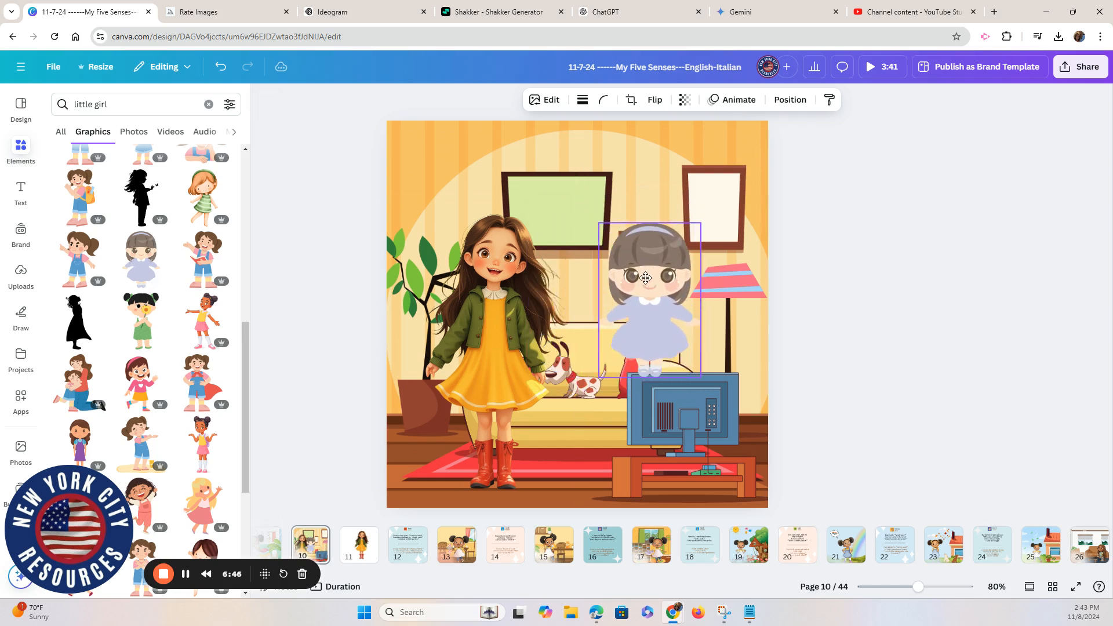
Delete the grey-haired girl graphic from page 10, keeping the long-haired girl cut-out.
click(504, 266)
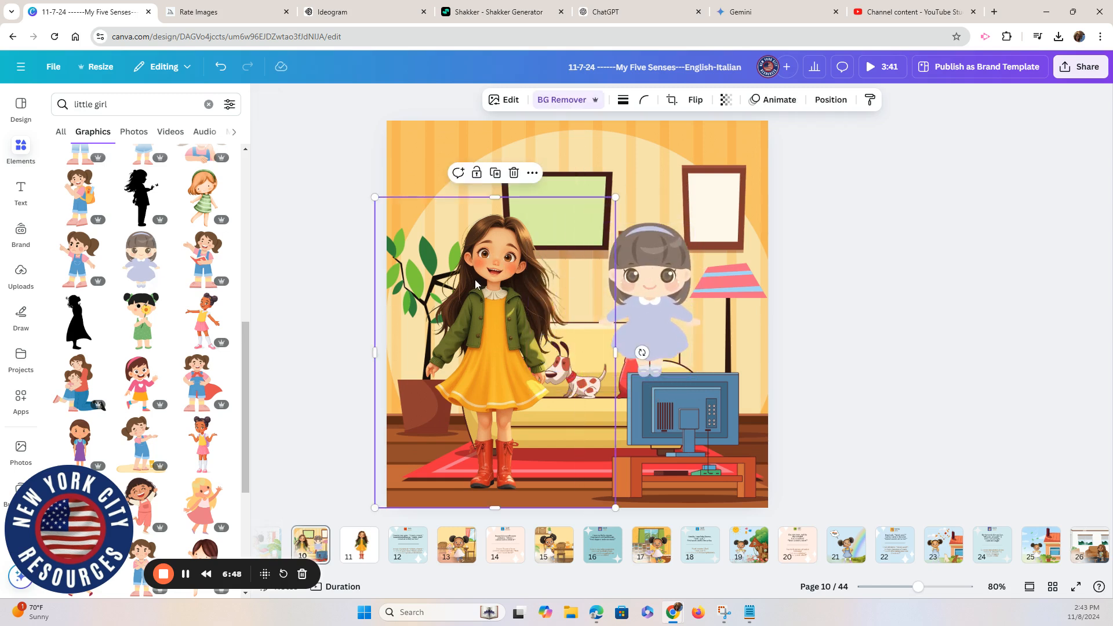
click(668, 301)
key(Delete)
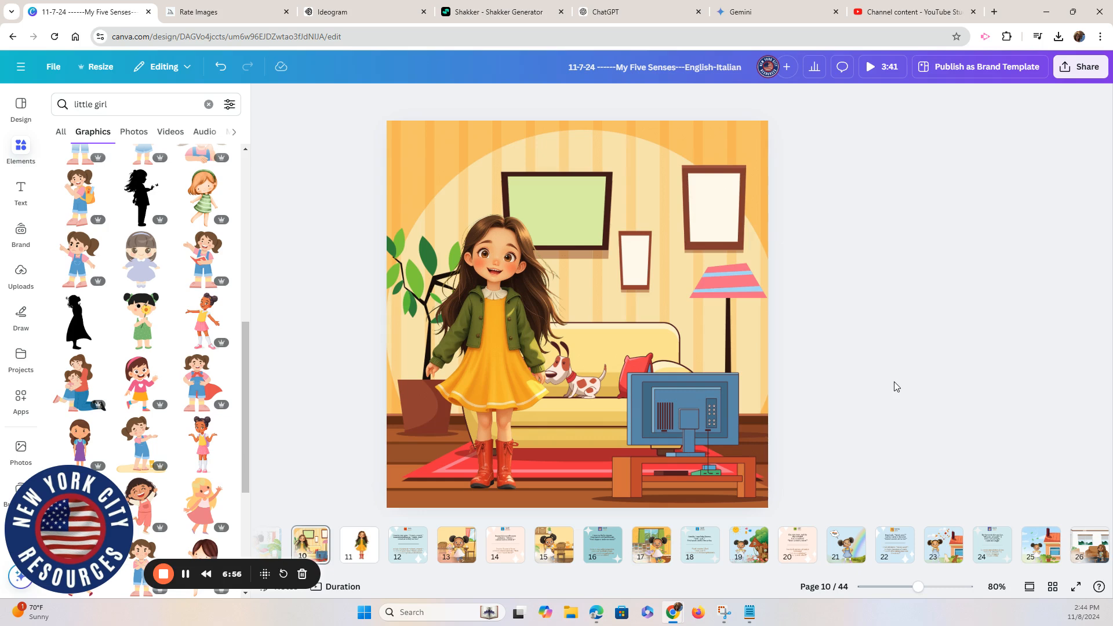
Switch to Ideogram, open the "Lisa's Lost Puppy" cover of the girl hugging a puppy, and clear the old generation prompt.
click(478, 15)
click(394, 19)
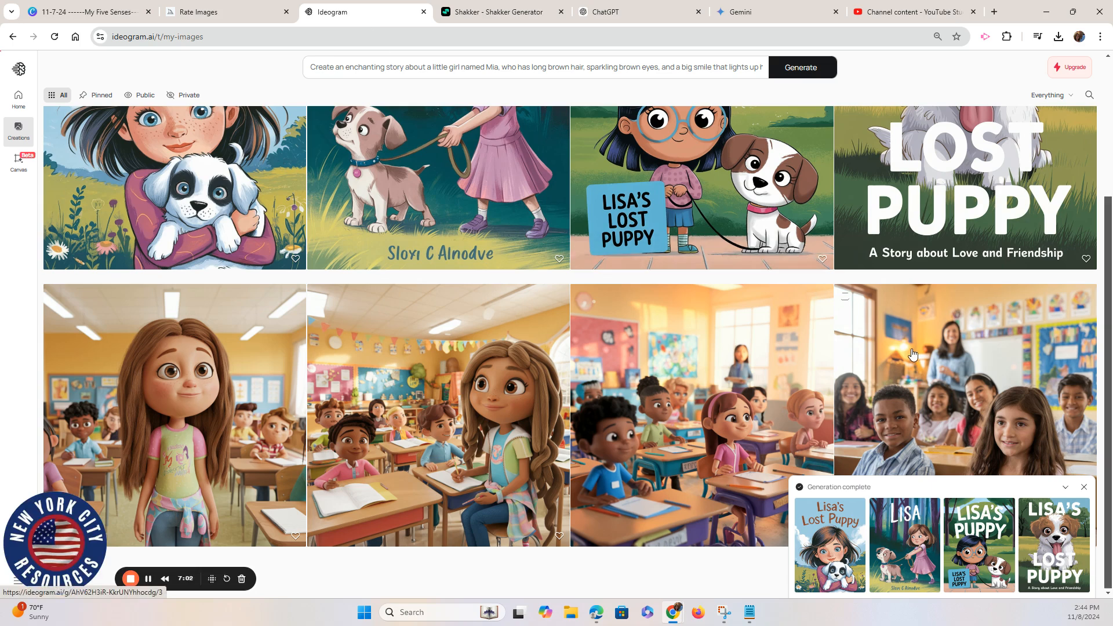
scroll(913, 353, up, 3)
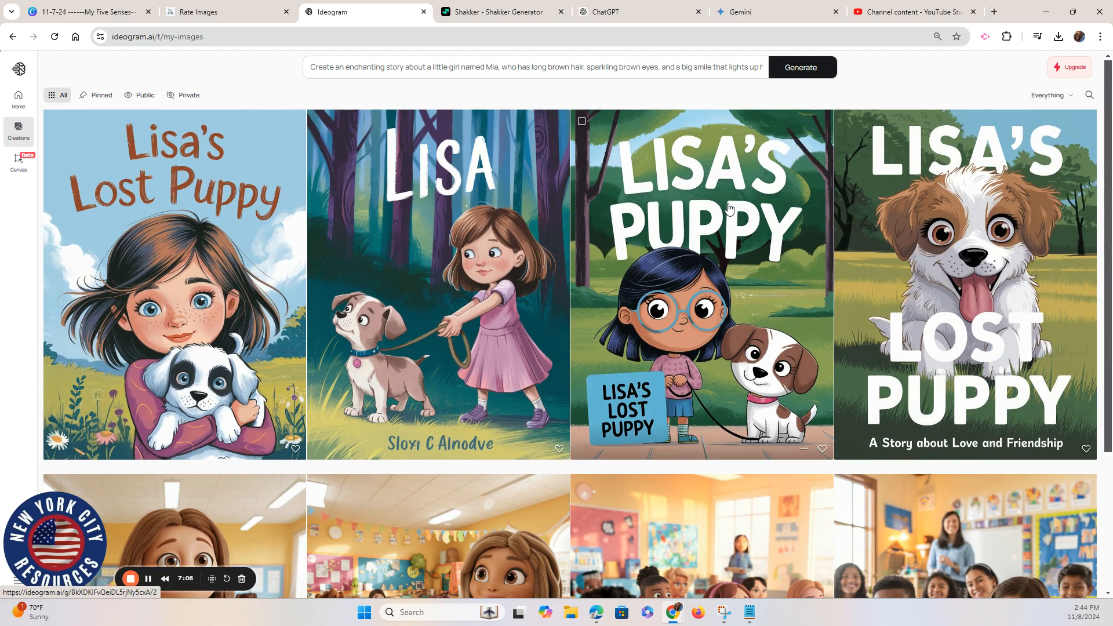
click(272, 168)
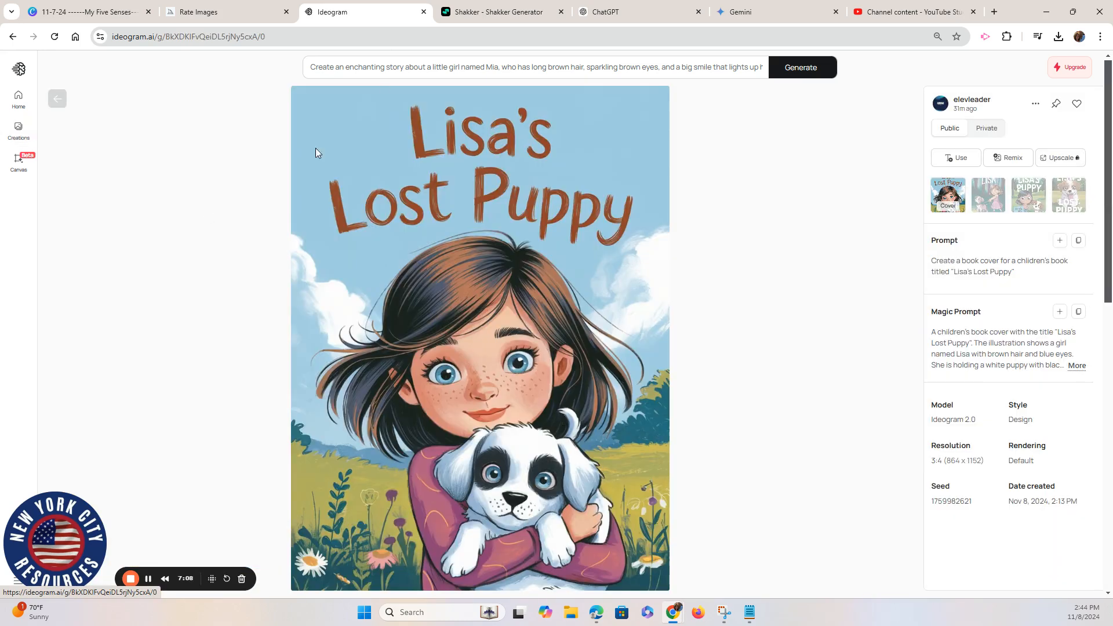
triple_click(423, 68)
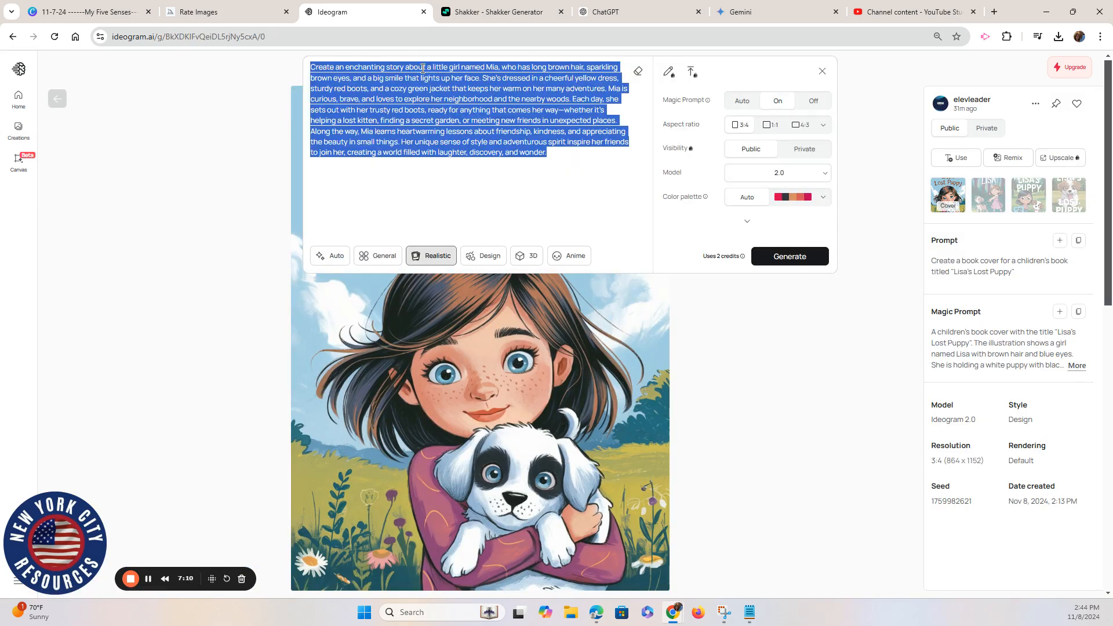
key(BackSpace)
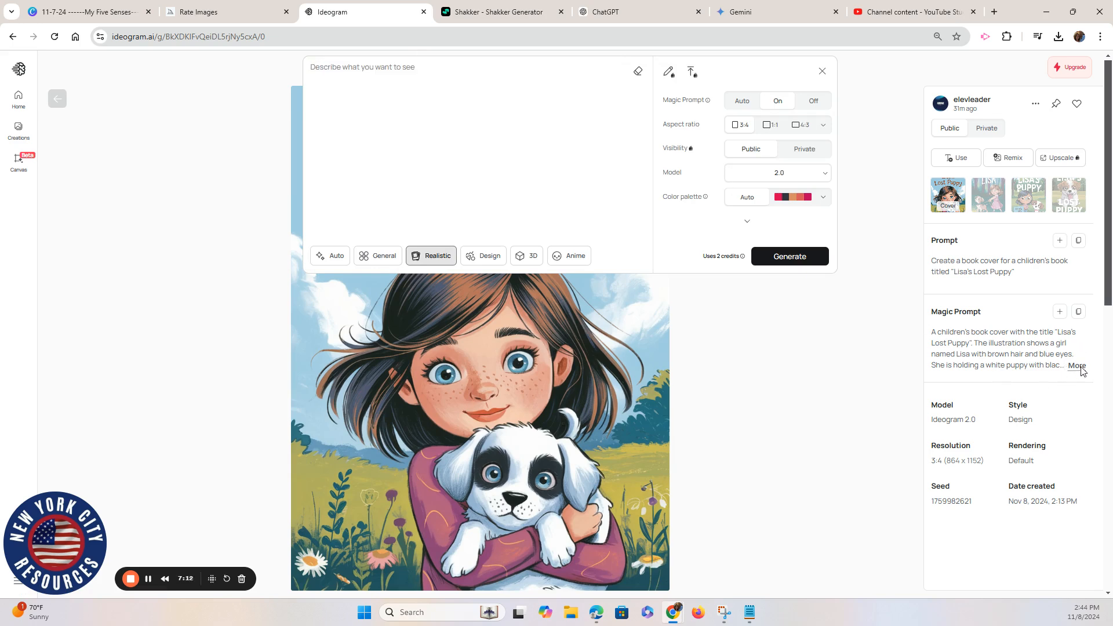
Expand the cover's full Magic Prompt and examine it alongside the original short prompt.
click(1081, 367)
click(1077, 367)
scroll(1082, 372, down, 1)
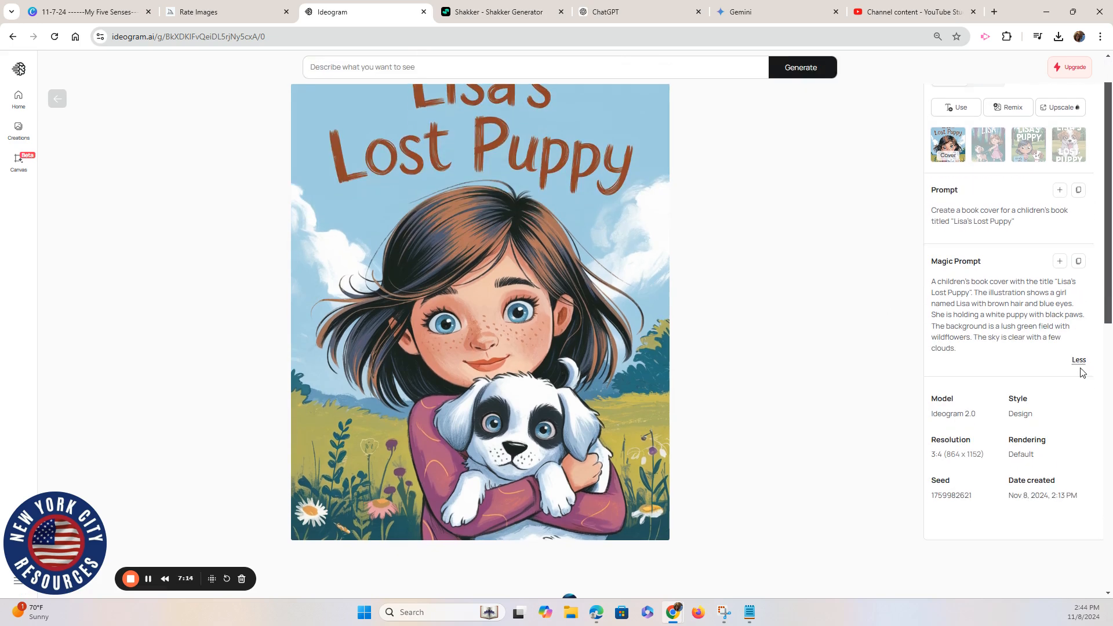
drag(932, 275, 1082, 298)
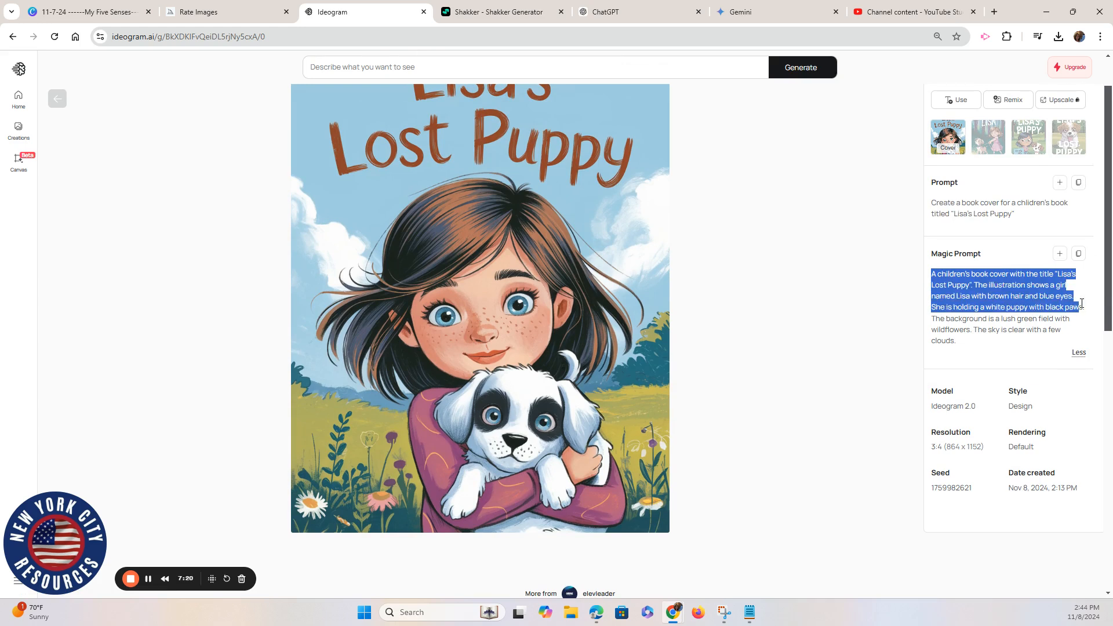
drag(1081, 306, 1079, 341)
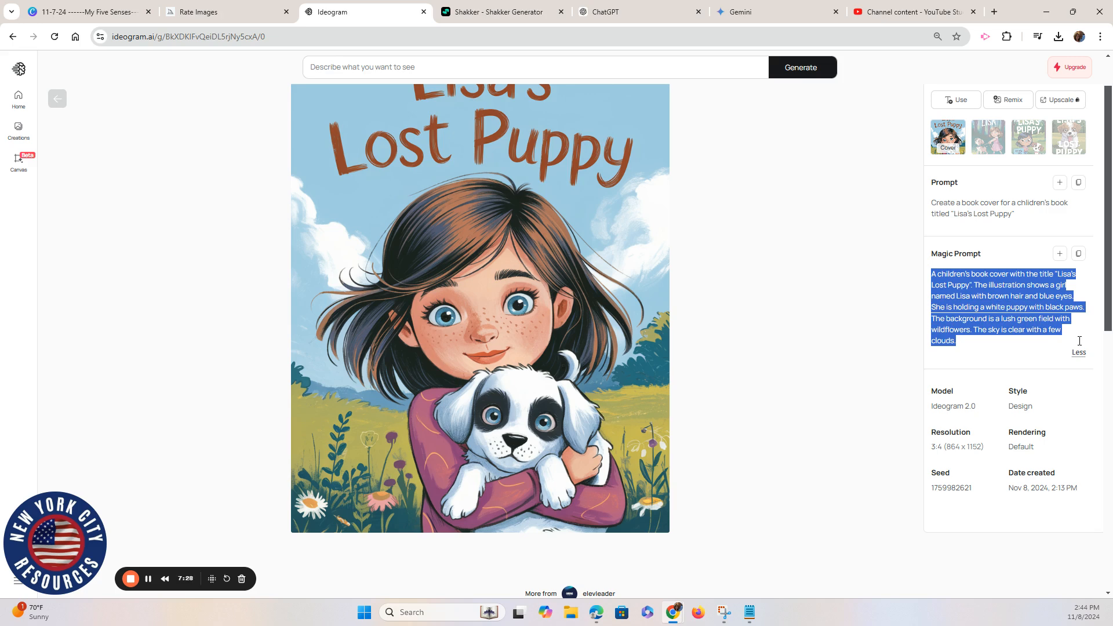
click(1029, 218)
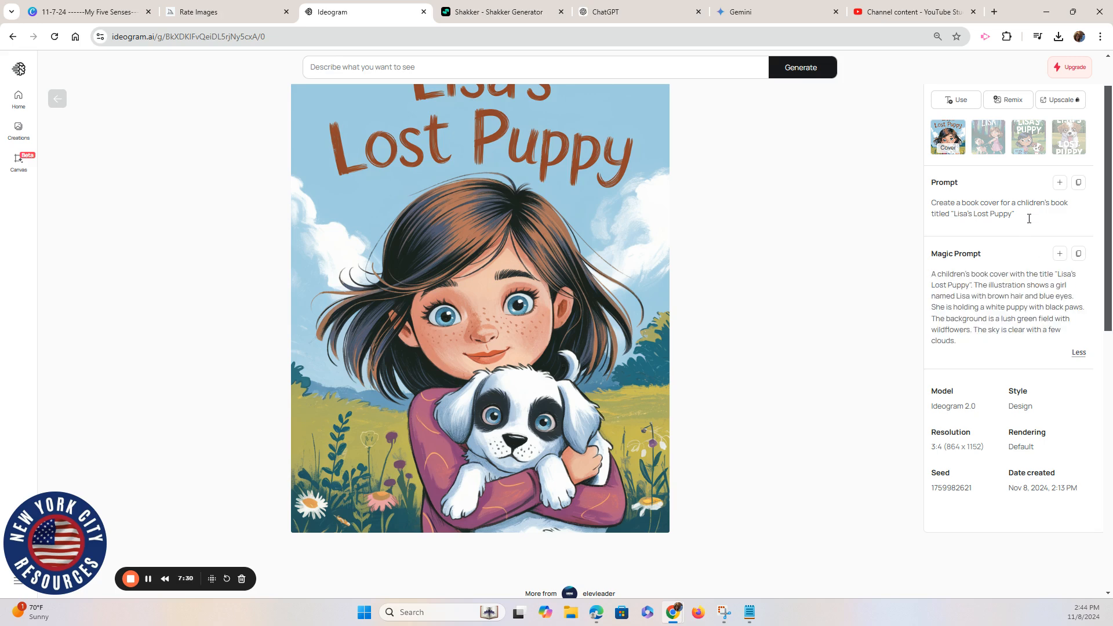
drag(1029, 216, 928, 212)
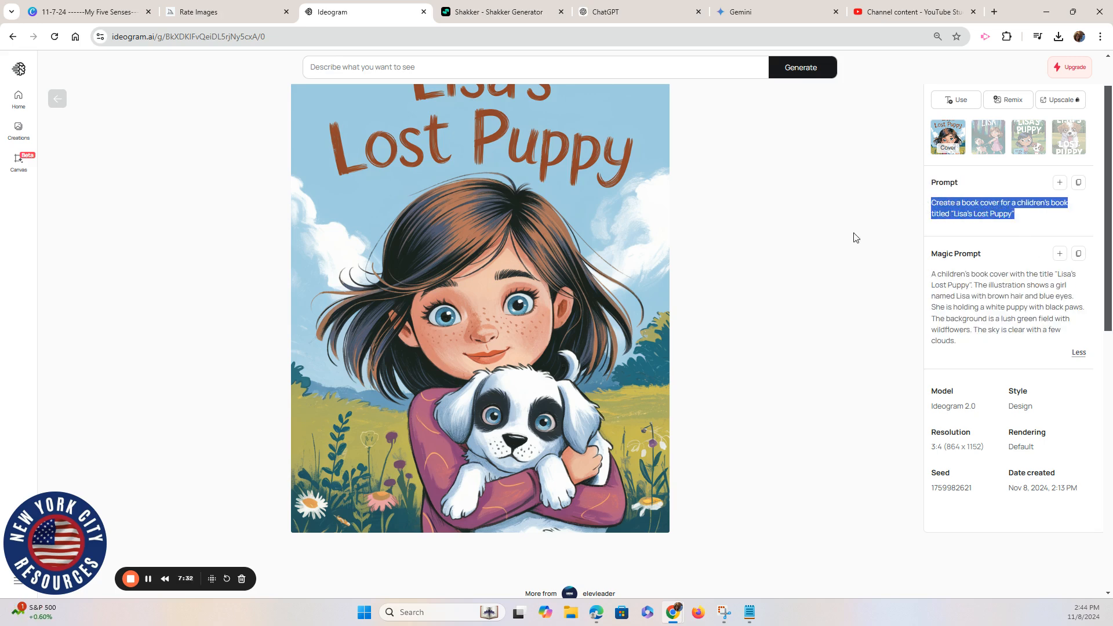
click(855, 238)
Open the "Lisa" cover with the leashed puppy in the forest, examine its prompt, and open the empty prompt editor.
click(435, 286)
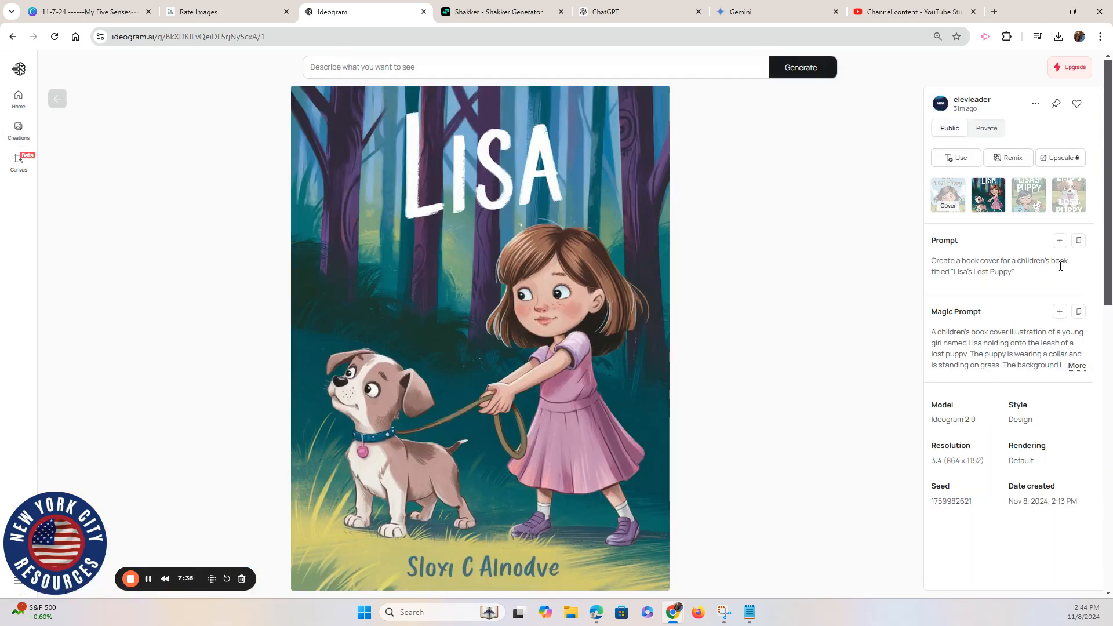
drag(1024, 273, 931, 269)
click(397, 66)
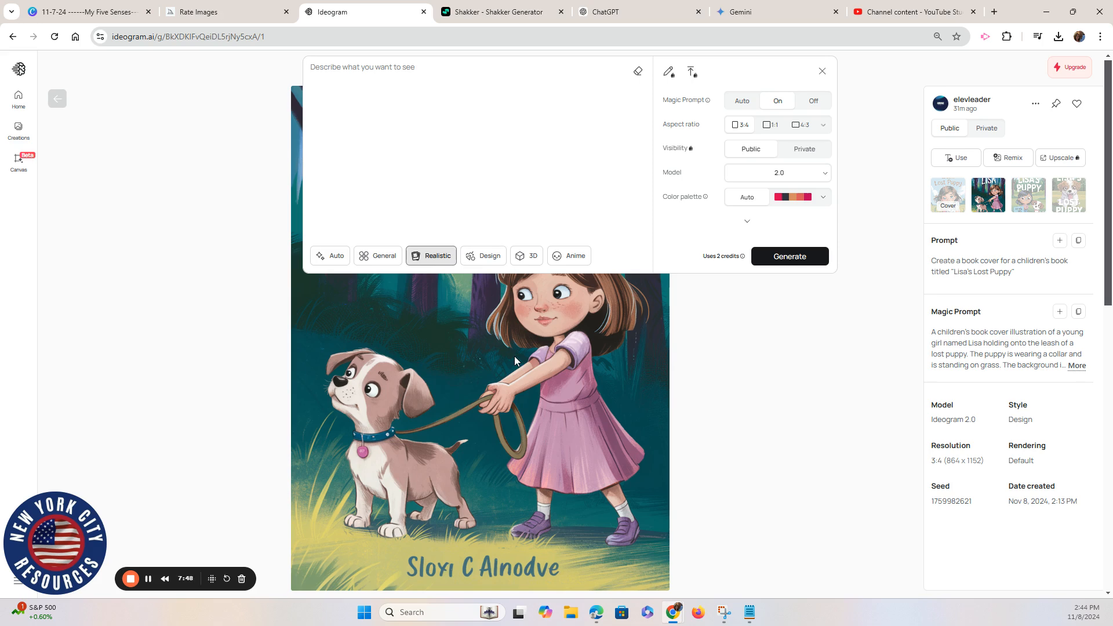
drag(1021, 273, 920, 272)
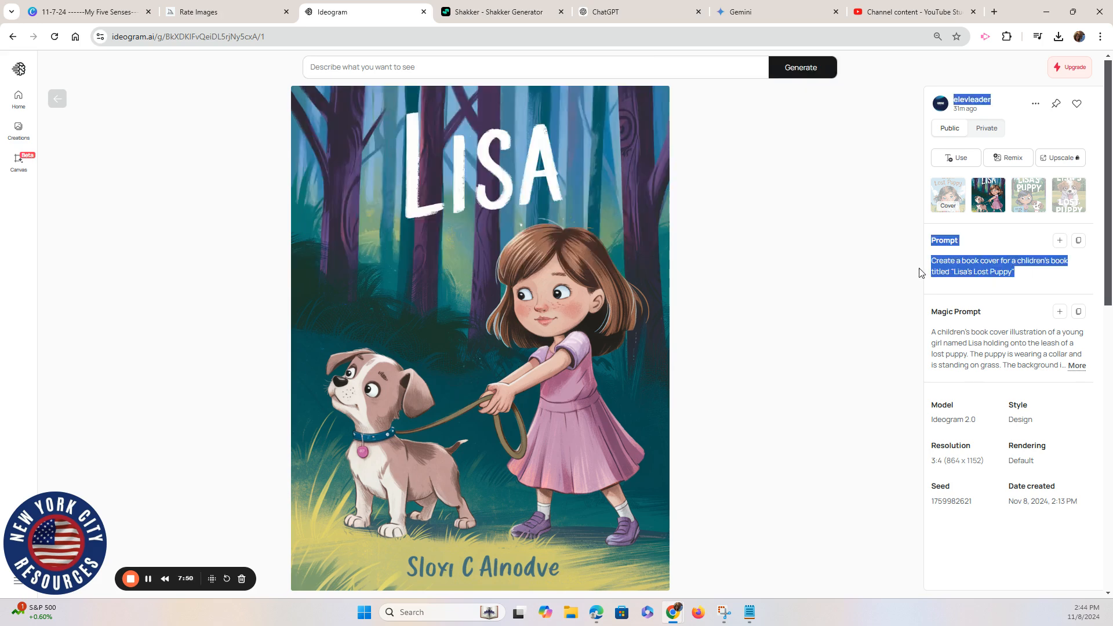
click(410, 74)
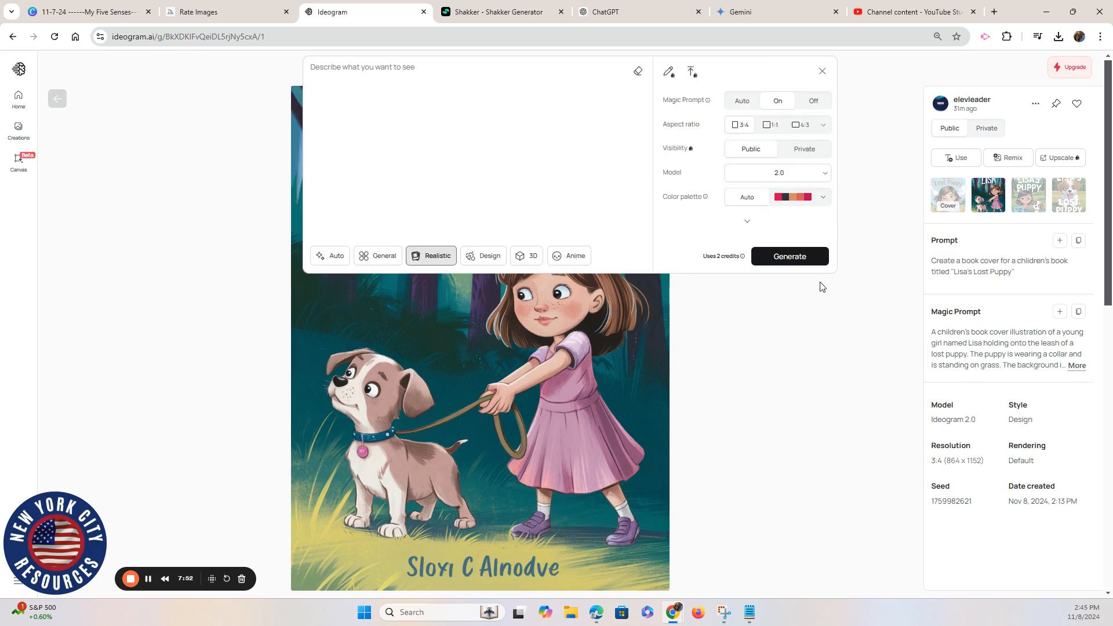
Set the generation's color palette to Melon and its aspect ratio to 1:1.
click(823, 198)
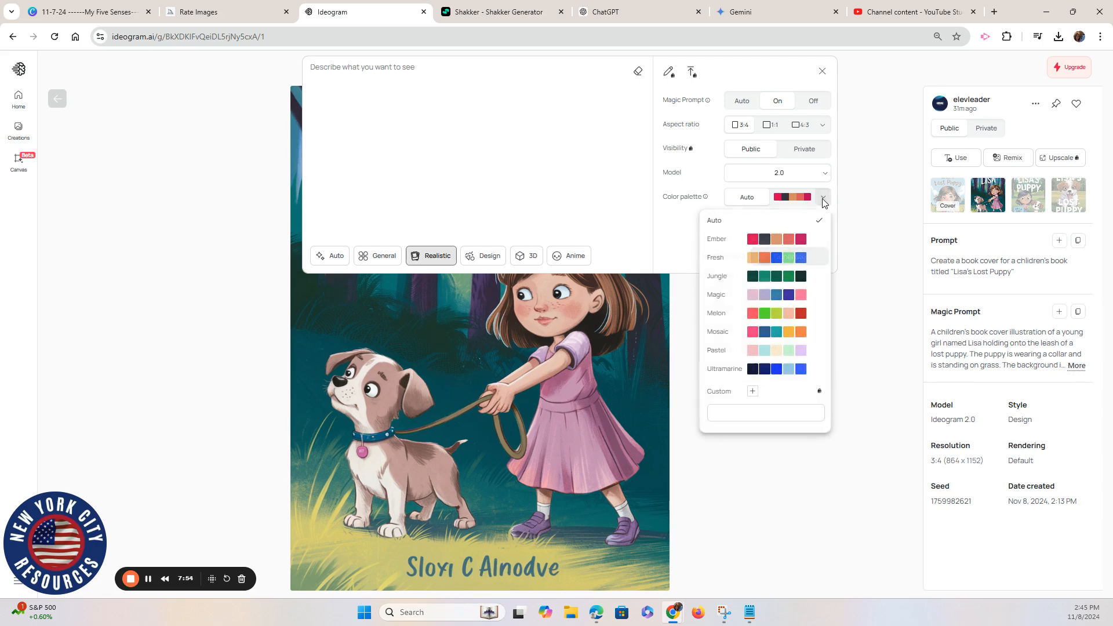
click(782, 319)
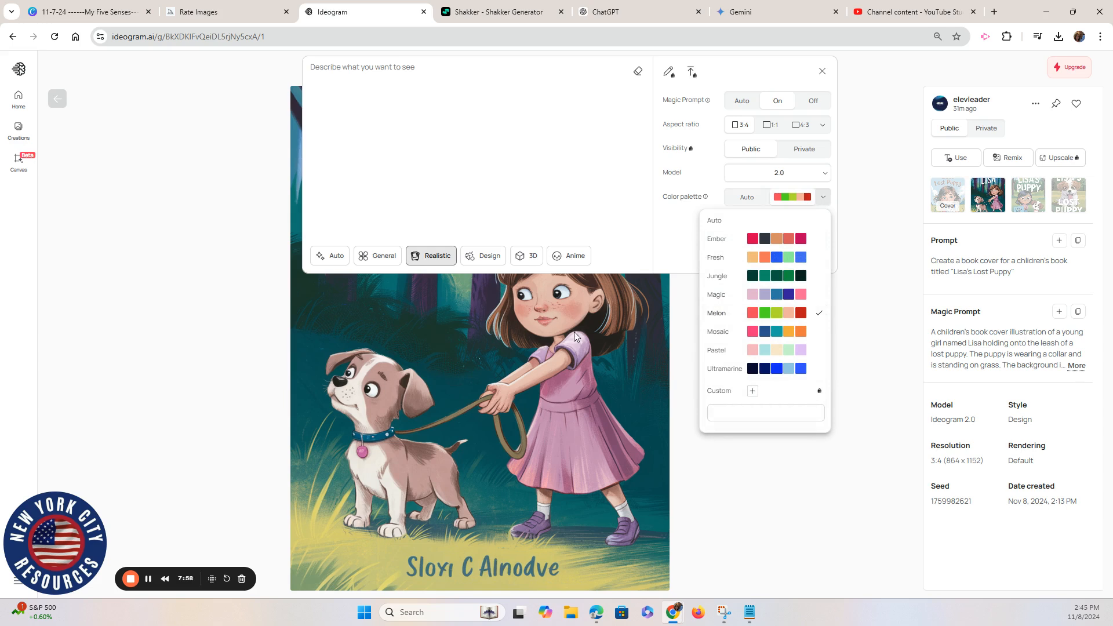
click(770, 126)
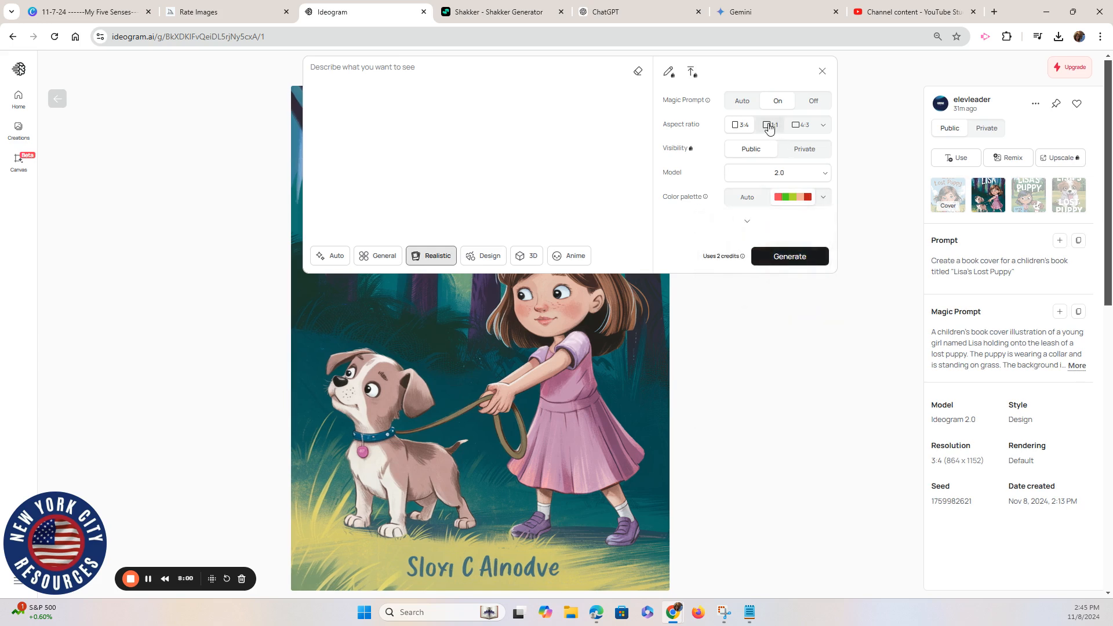
Check the page format in the Canva book design, return to Ideogram and set the aspect ratio to 16:9.
click(89, 12)
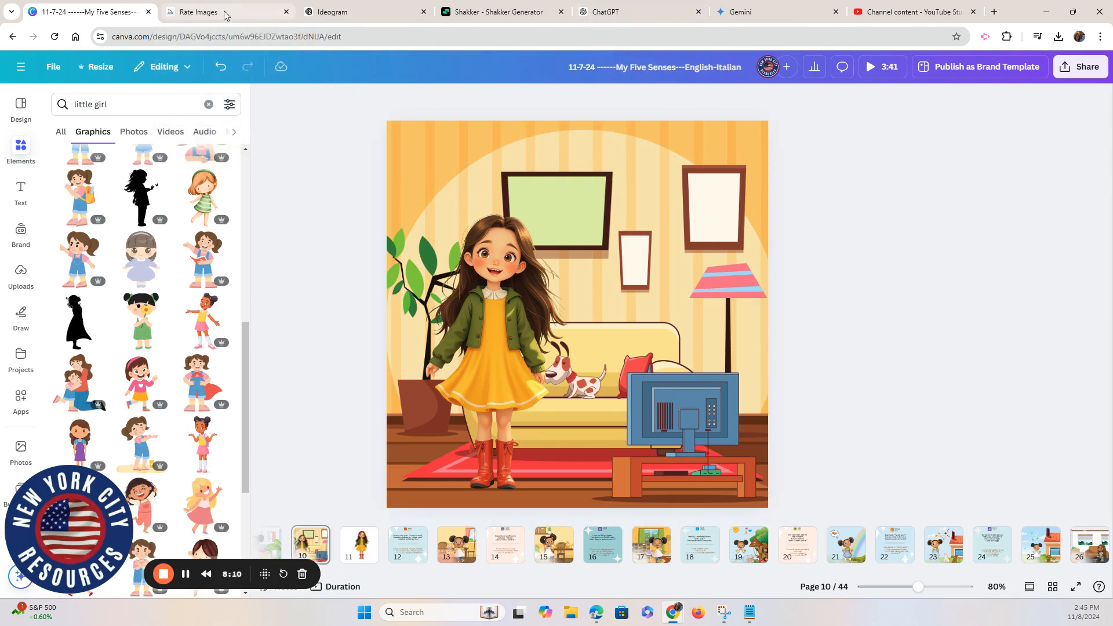
click(335, 14)
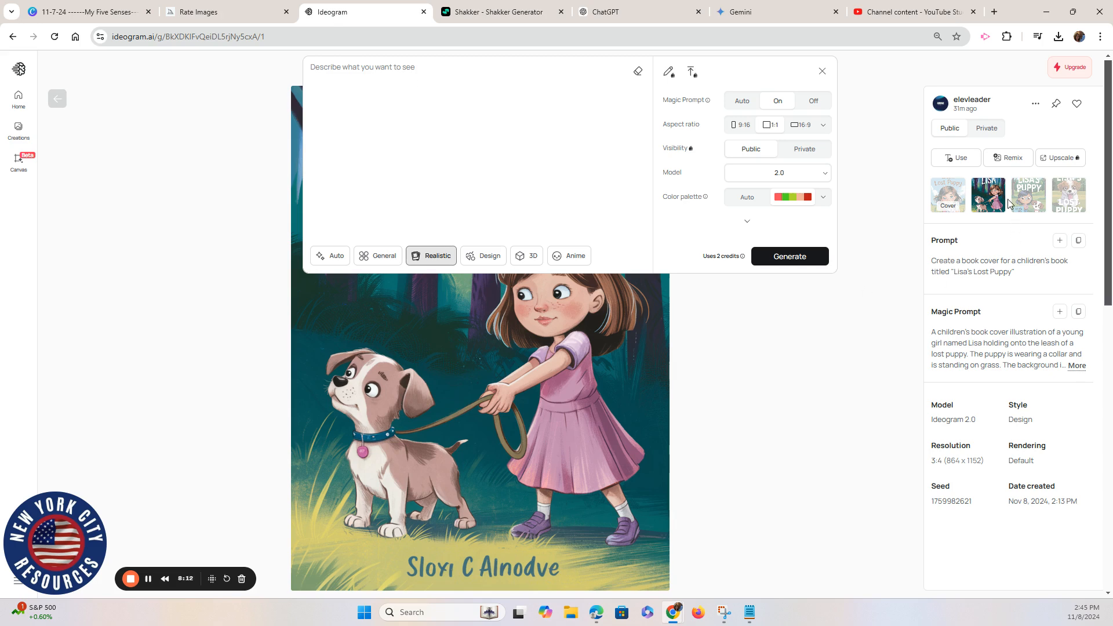
click(810, 127)
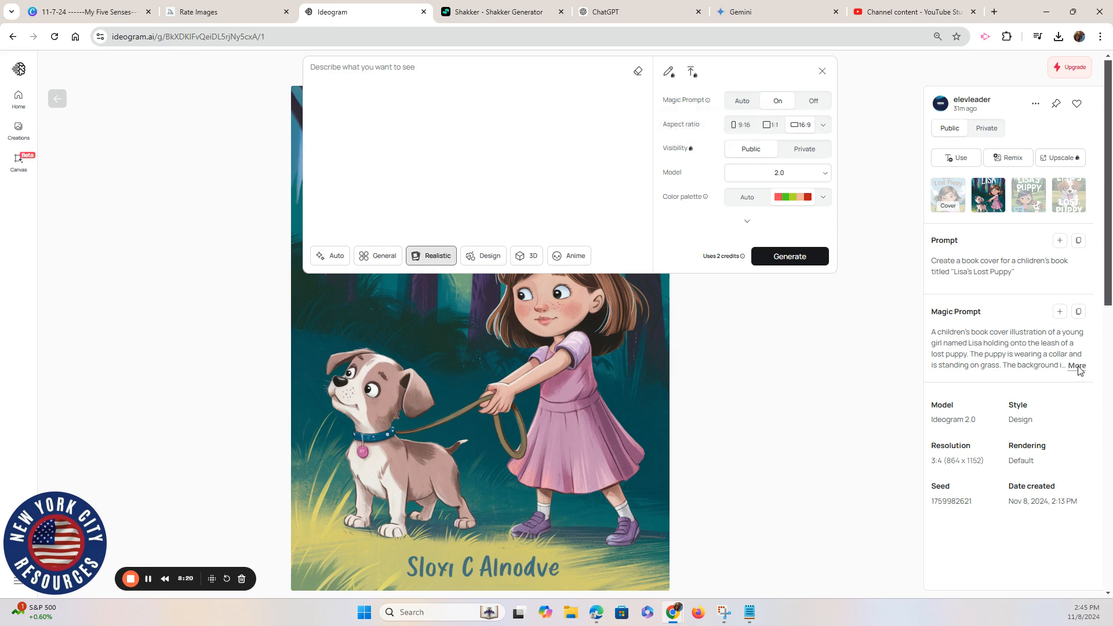
click(937, 336)
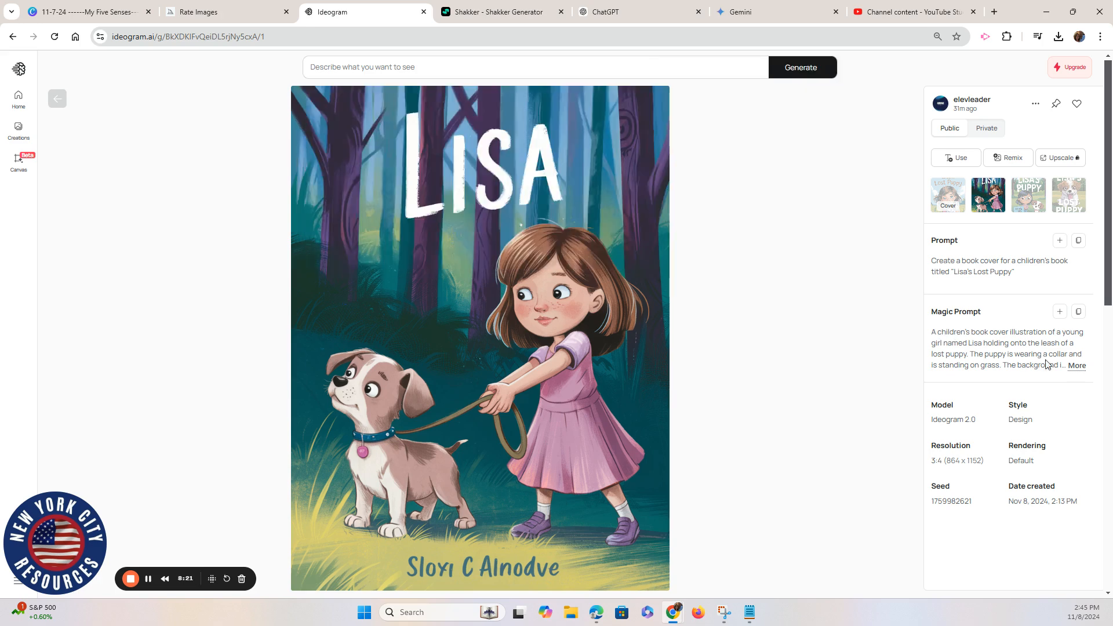
Expand the "Lisa" cover's Magic Prompt, copy it and paste it into the empty generation prompt.
click(1077, 366)
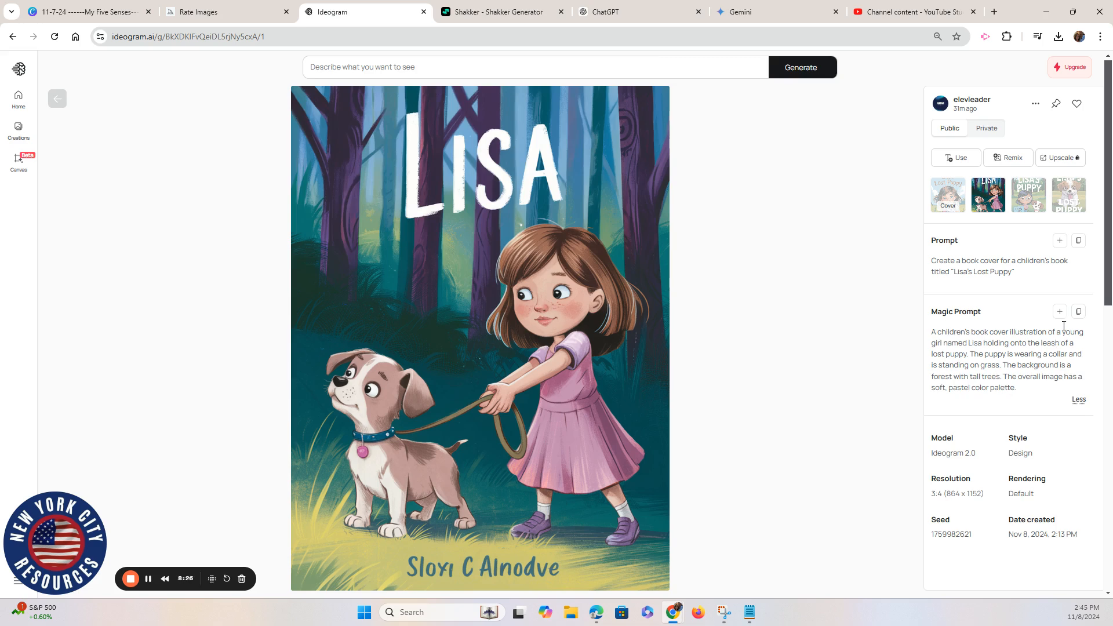
click(1078, 311)
click(353, 72)
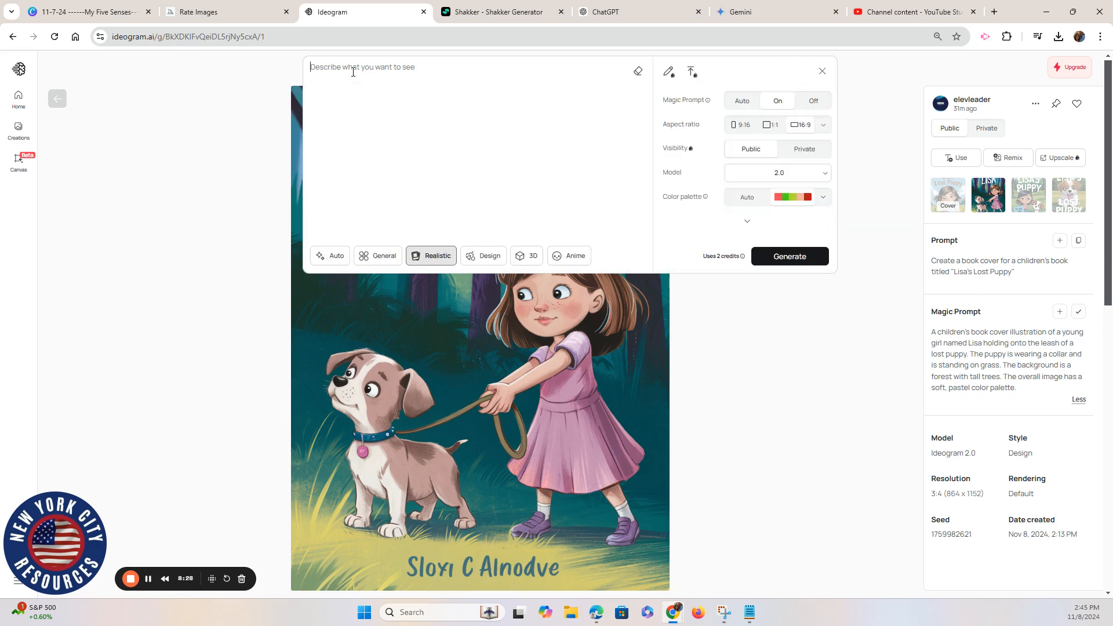
key(ctrl+v)
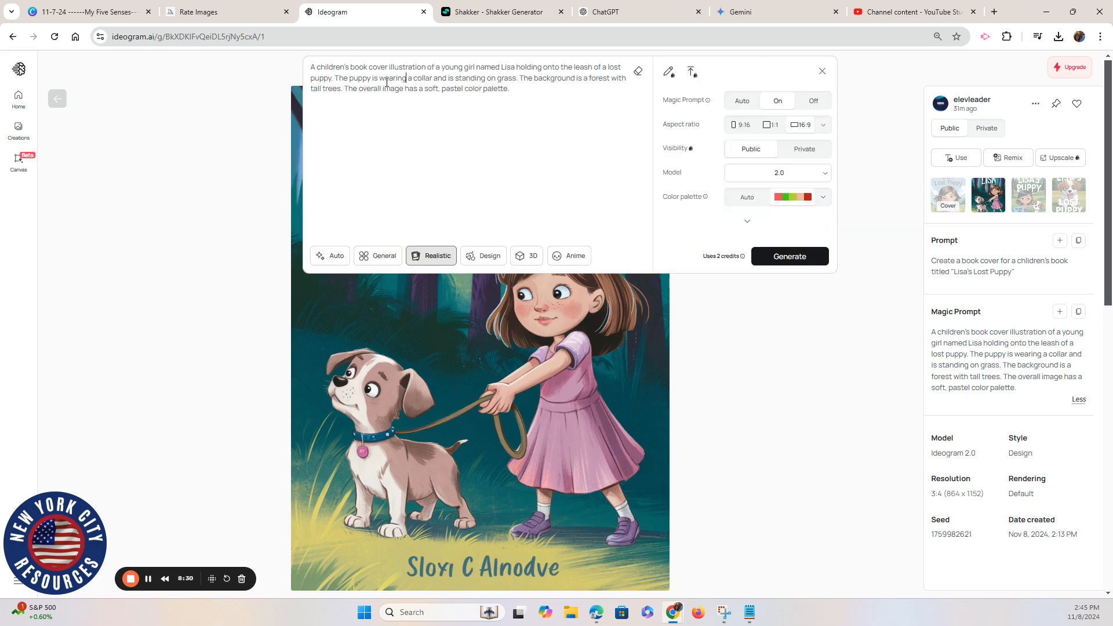
Trim the pasted prompt to its first sentence about Lisa holding the lost puppy's leash, and copy the remaining text.
drag(333, 78, 522, 80)
key(BackSpace)
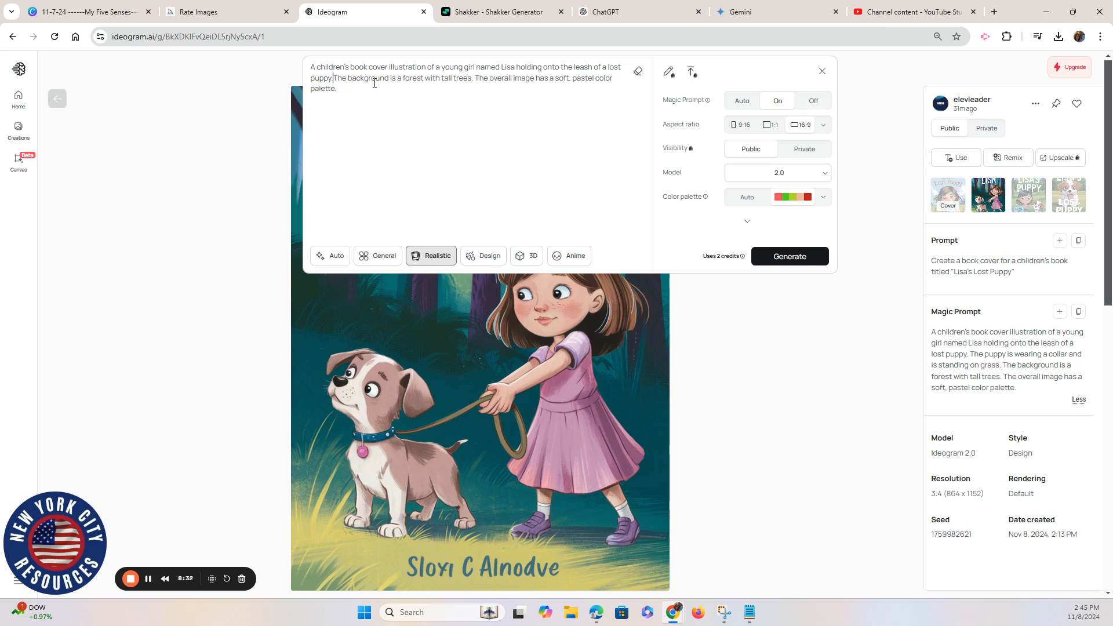
shift+click(484, 105)
key(BackSpace)
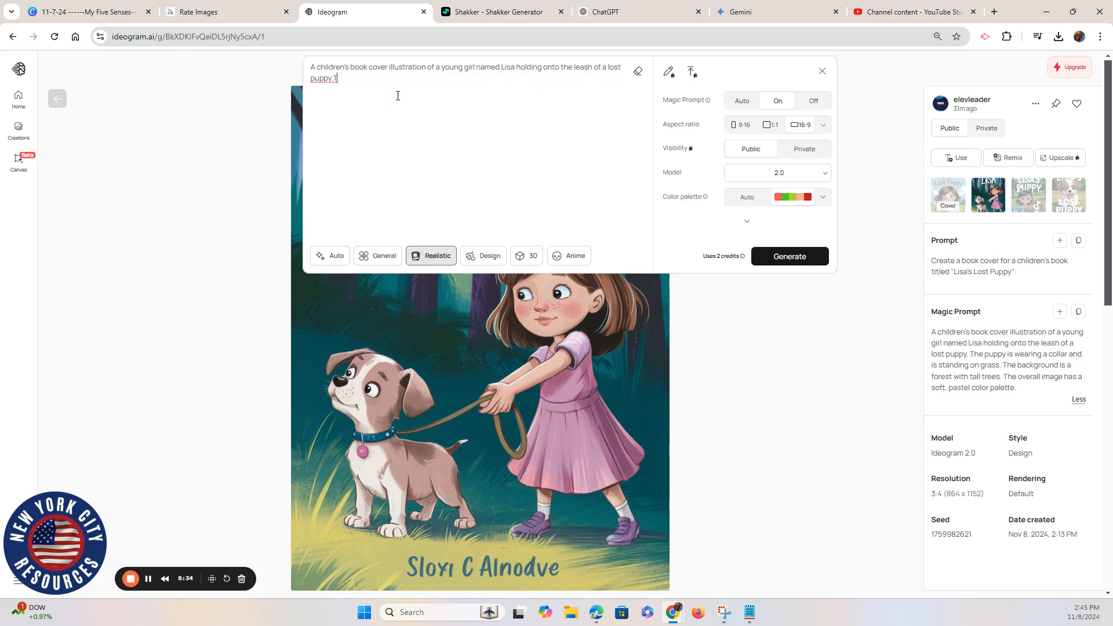
key(ctrl+a)
Switch to ChatGPT and send "help me improve this prompt for a great illustration---" followed by the copied Lisa cover sentence.
click(605, 12)
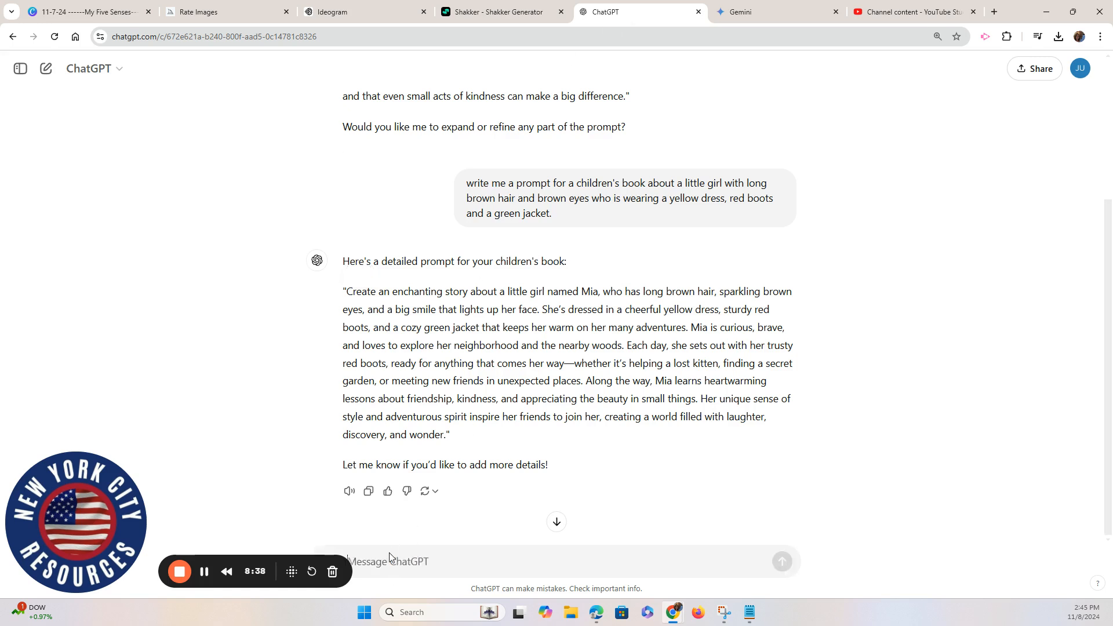
text(help me imp)
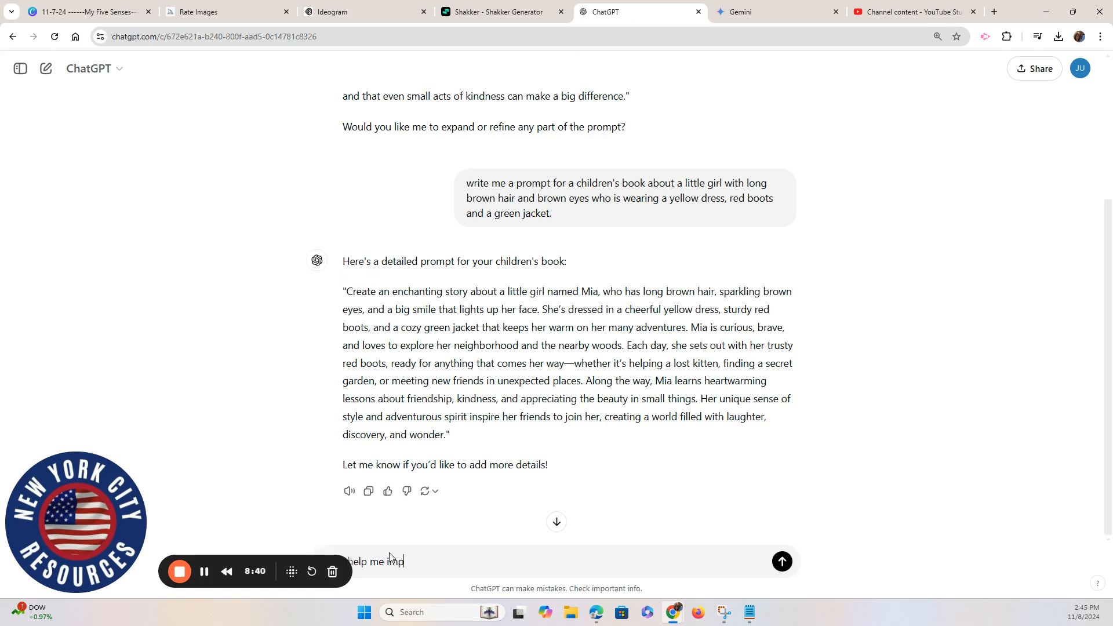
text(ori)
text(e this prompt)
text( for a grea)
text(t illustration---)
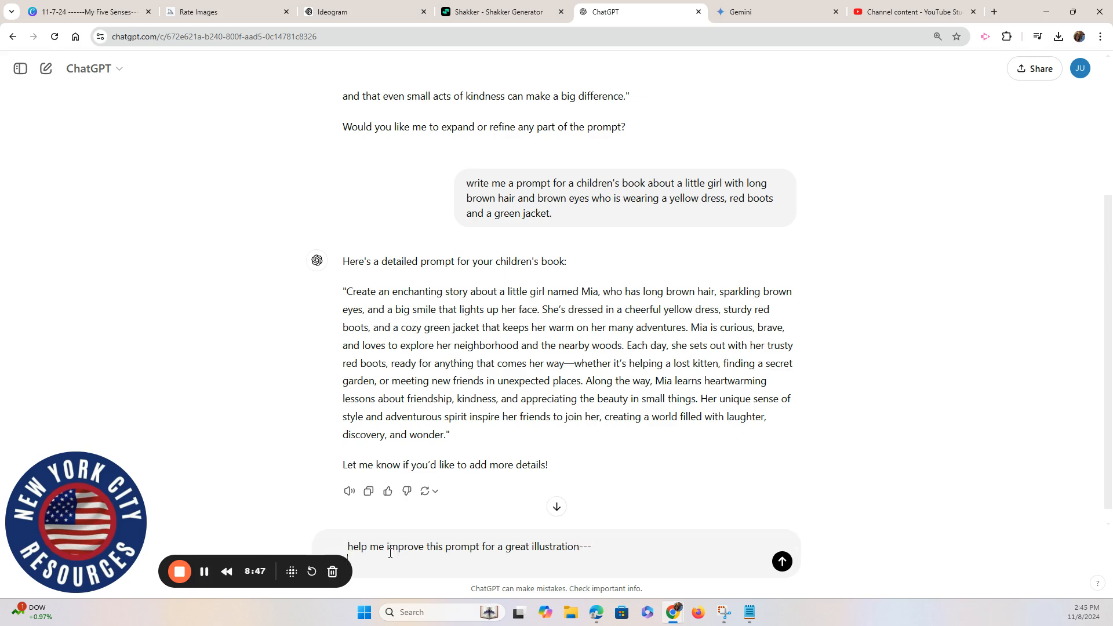
key(ctrl+v)
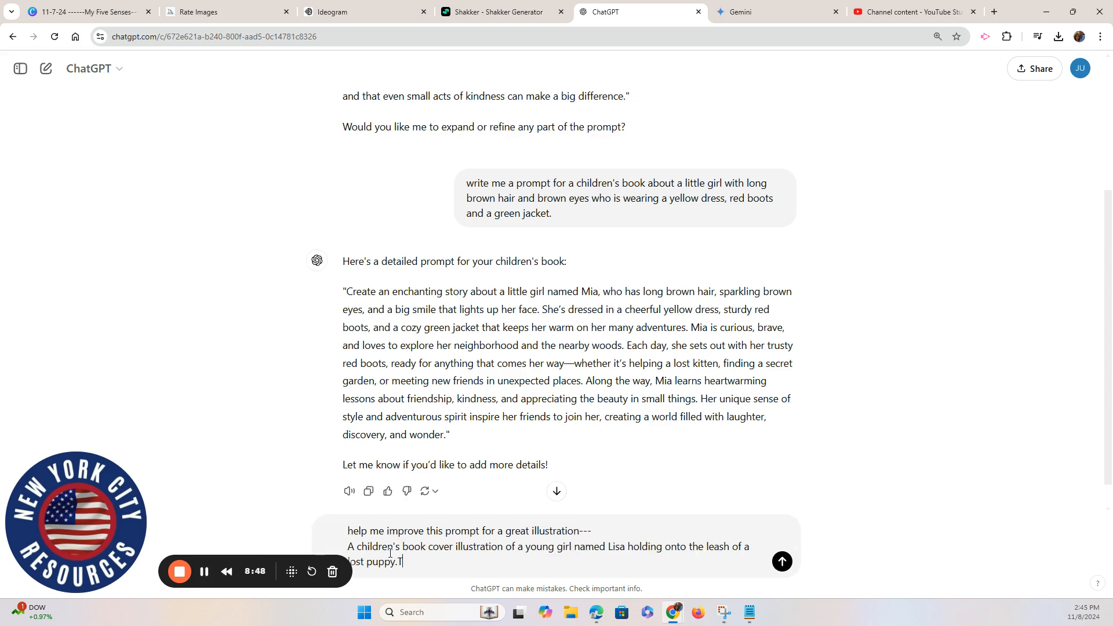
click(782, 561)
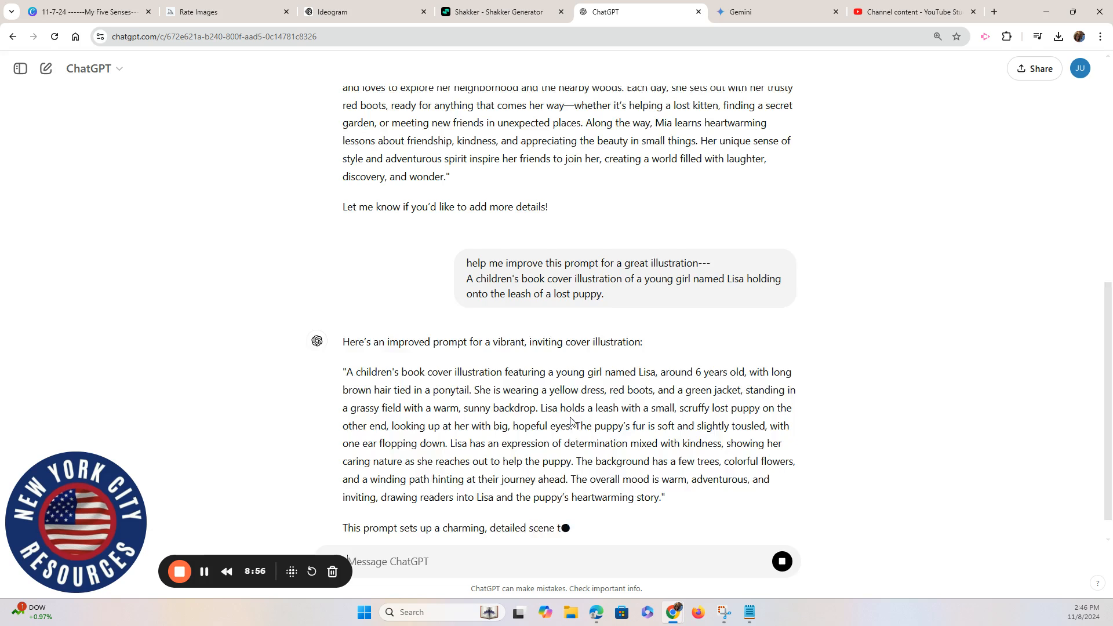
Copy the improved Lisa cover prompt, return to Ideogram and replace the shortened generation prompt with it.
drag(346, 290, 661, 420)
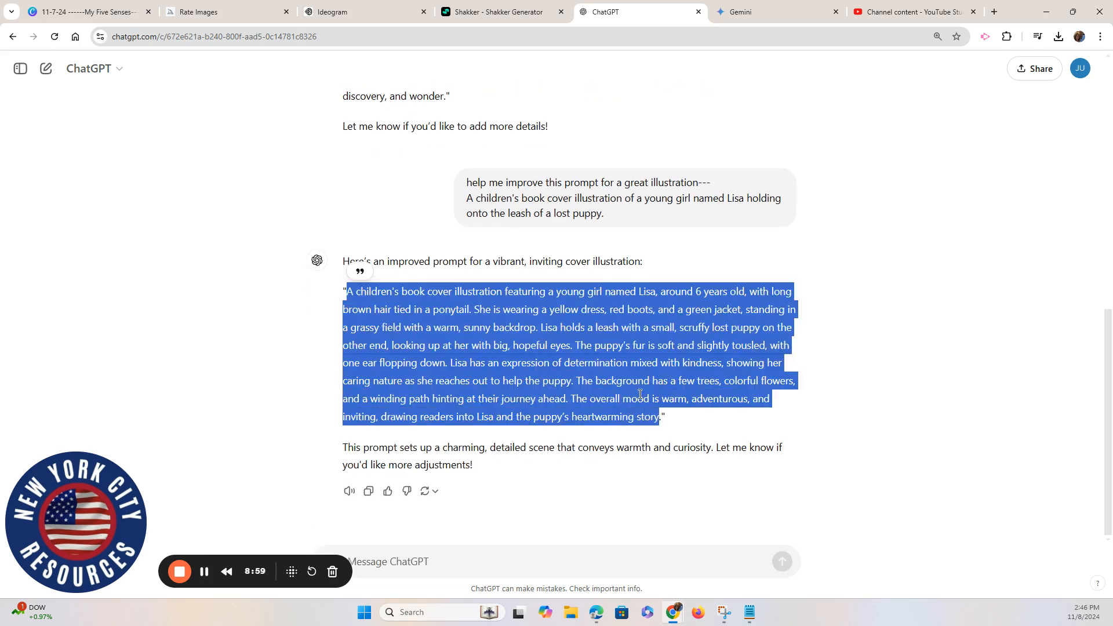
click(363, 17)
key(ctrl+v)
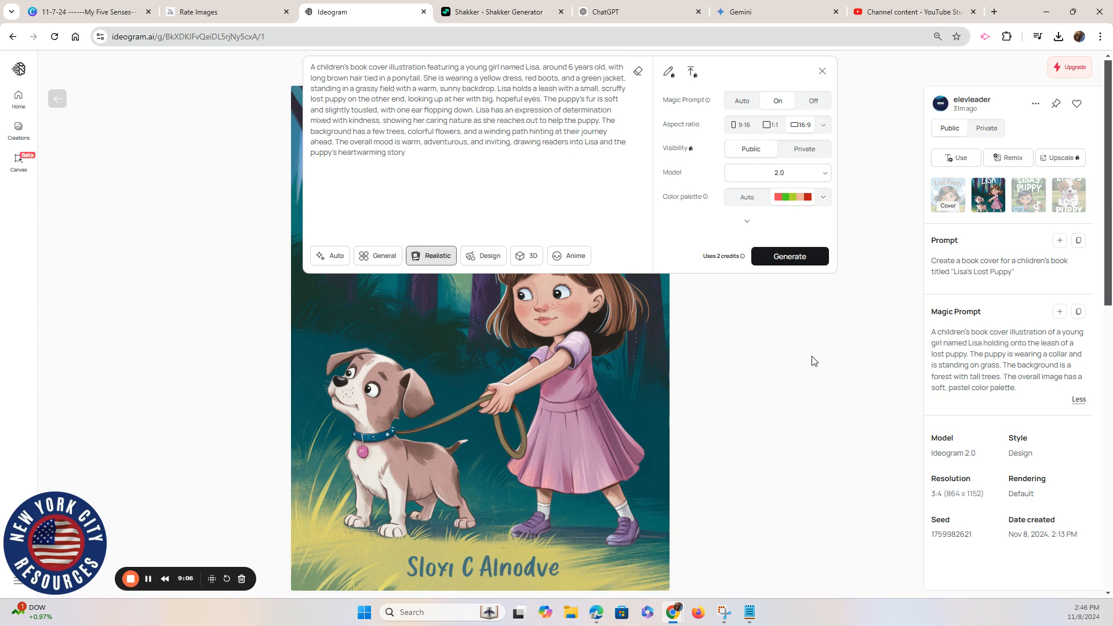
click(249, 136)
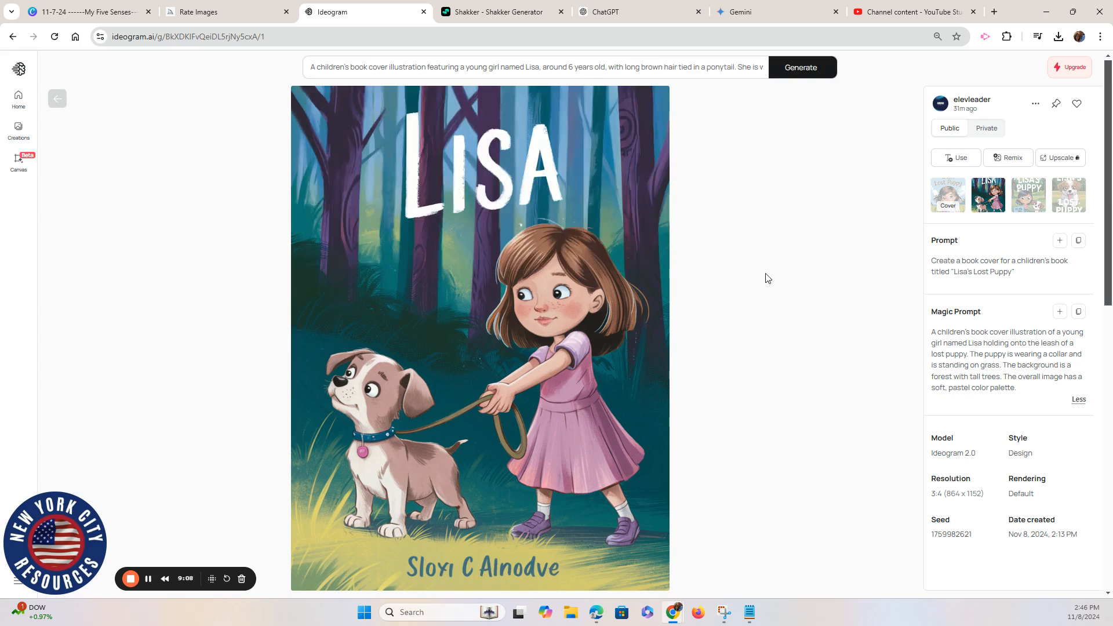